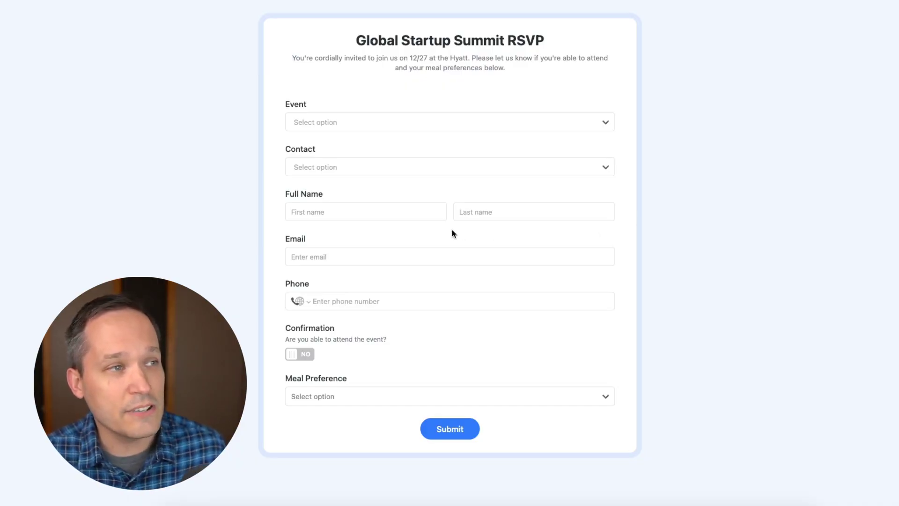
# Step: Browse the RSVP form's Contact and Event link lists without linking, then scroll through the contacts
pyautogui.click(376, 215)
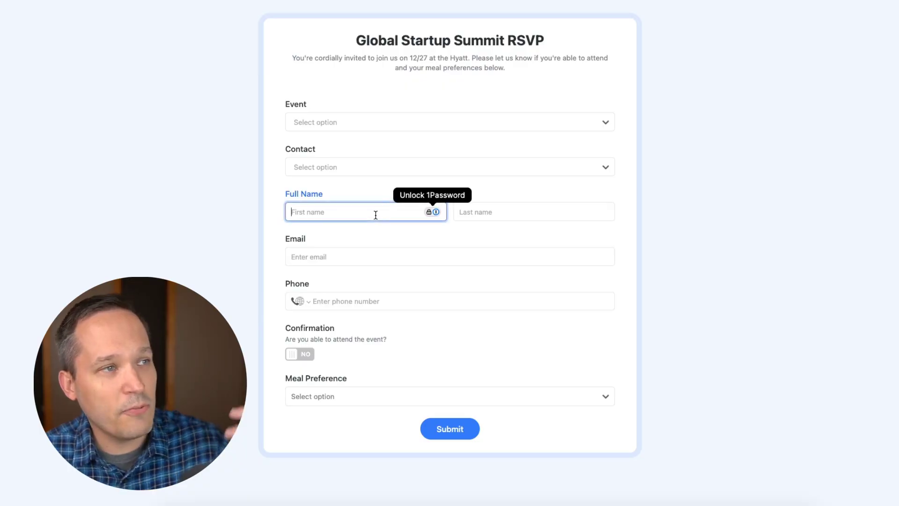
pyautogui.click(463, 369)
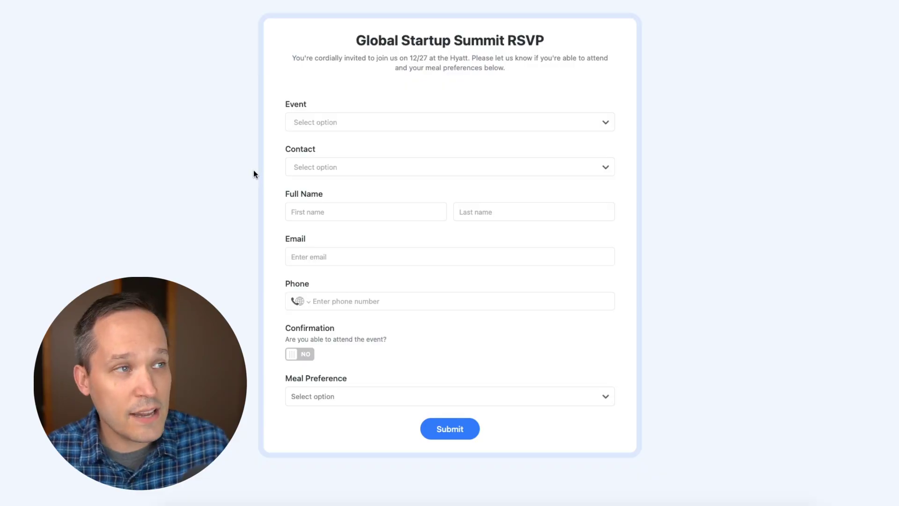
pyautogui.click(305, 167)
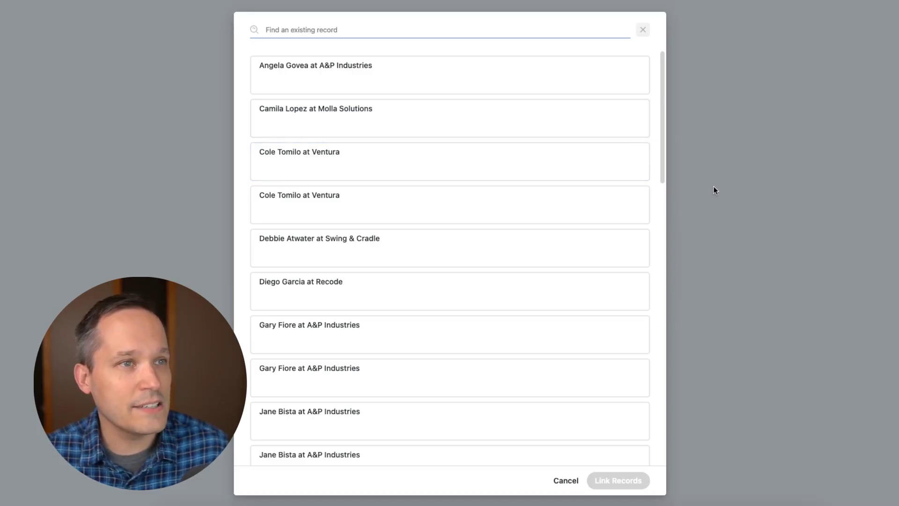
pyautogui.click(713, 185)
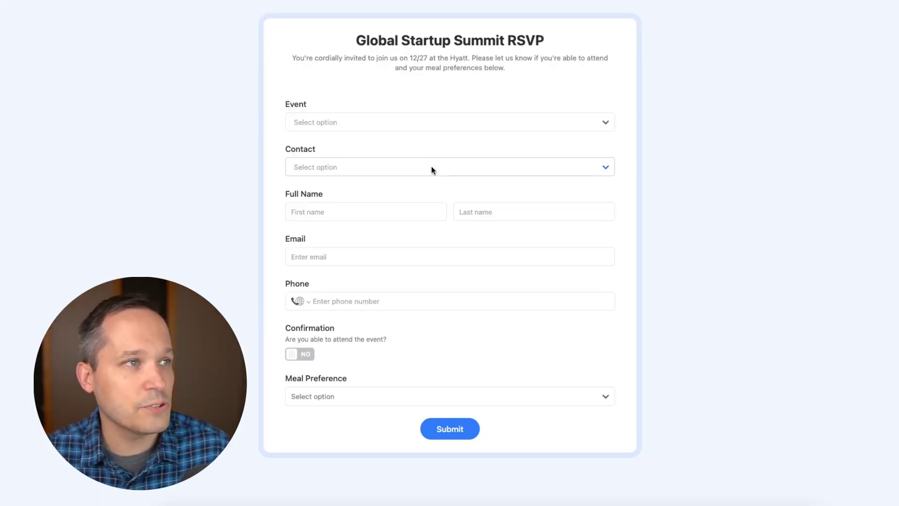
pyautogui.click(343, 121)
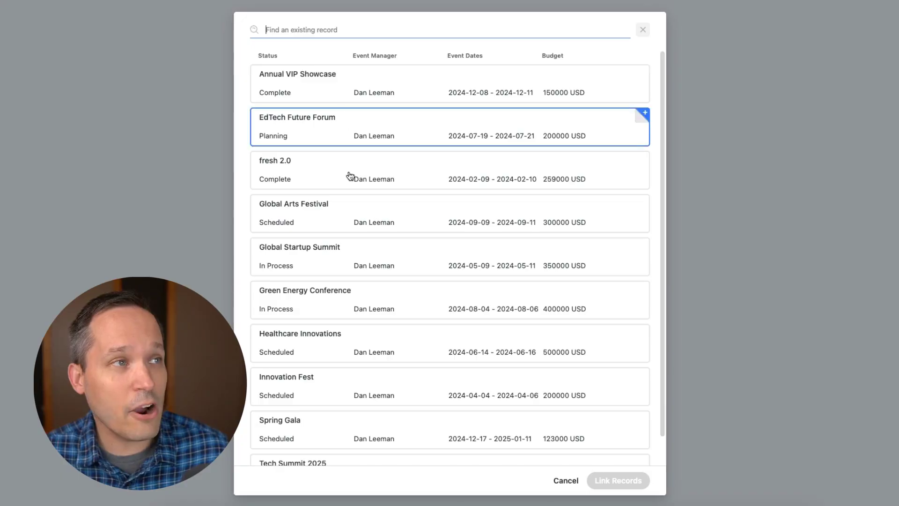
pyautogui.click(694, 193)
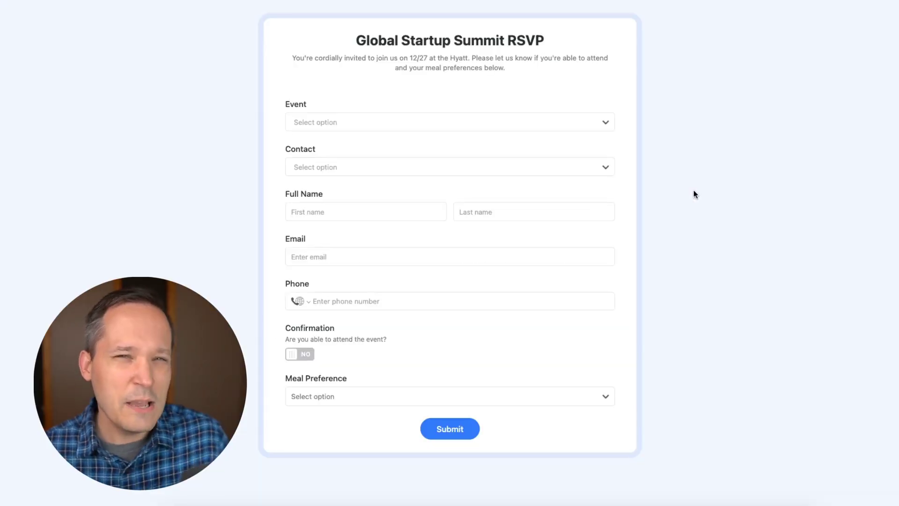
pyautogui.click(388, 162)
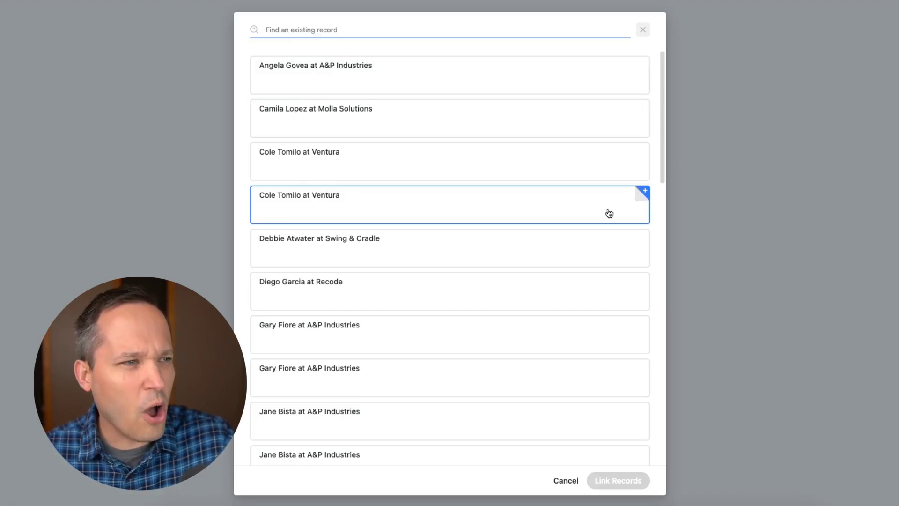
pyautogui.scroll(-2, 609, 213)
pyautogui.scroll(-1, 608, 213)
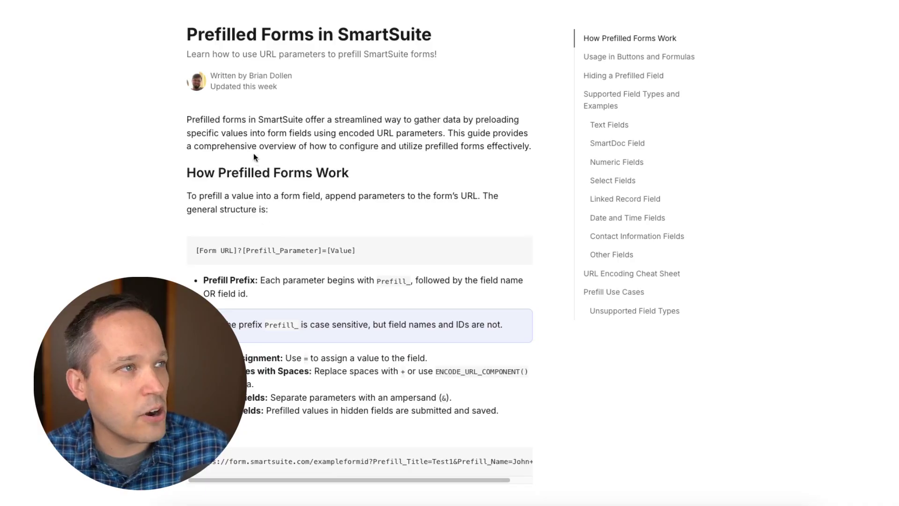
# Step: Highlight 'Prefill' and then 'Parameter' in the article's [Form URL]?[Prefill_Parameter]=[Value] structure
pyautogui.scroll(-1, 321, 237)
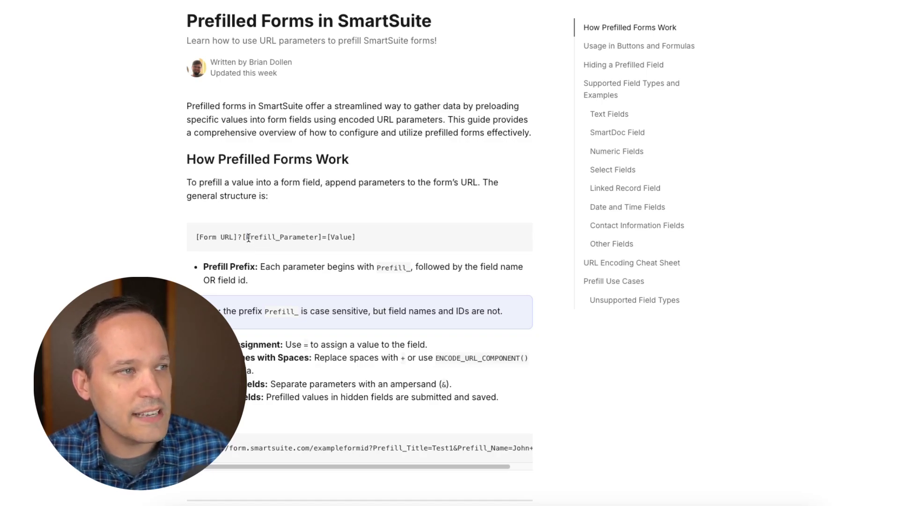
pyautogui.moveTo(246, 236); pyautogui.dragTo(270, 238)
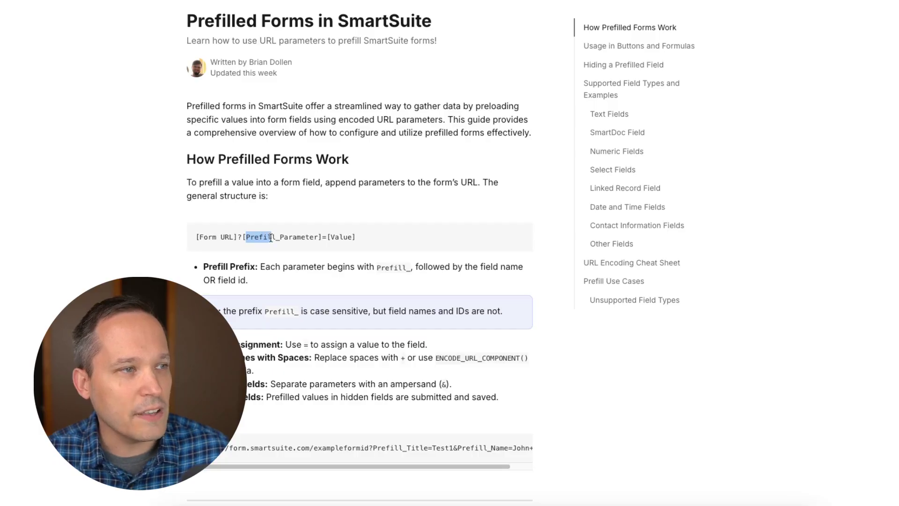
pyautogui.click(274, 316)
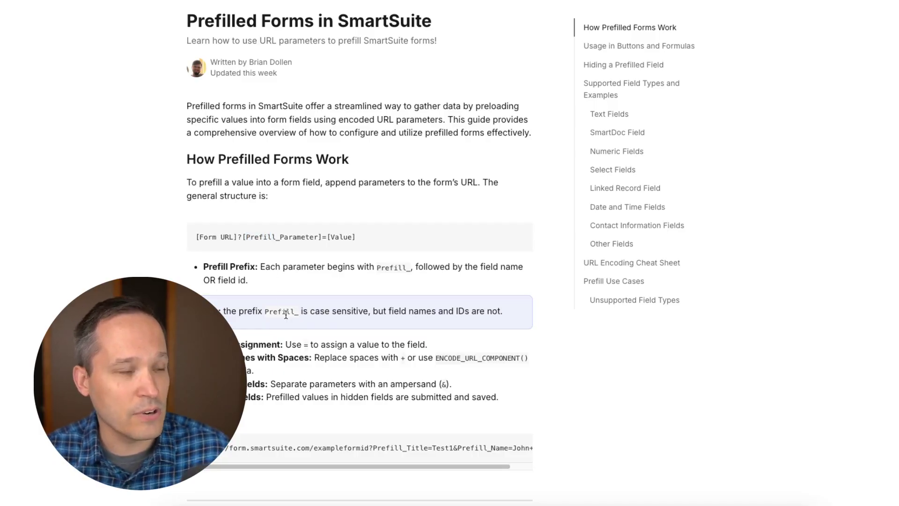
pyautogui.moveTo(279, 235); pyautogui.dragTo(319, 237)
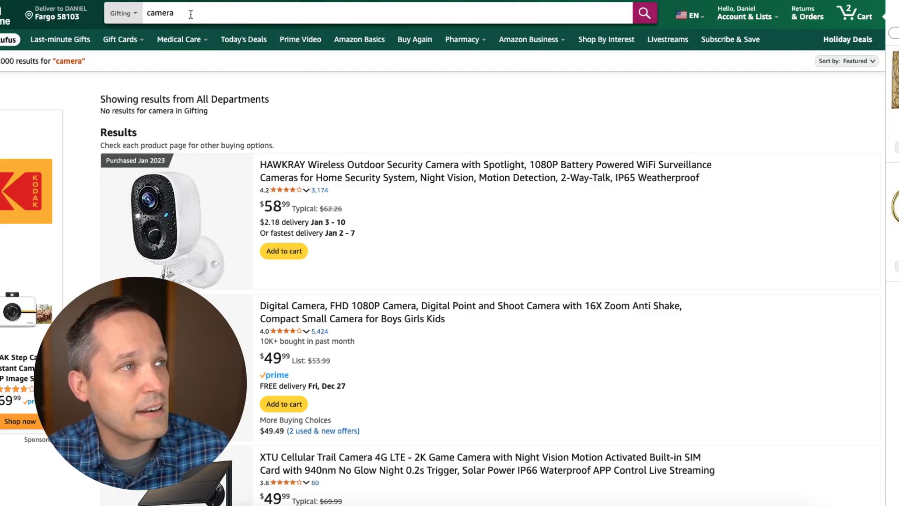
# Step: Reveal the full URL of the Amazon 'camera' search page to inspect its parameters
pyautogui.moveTo(1, 253)
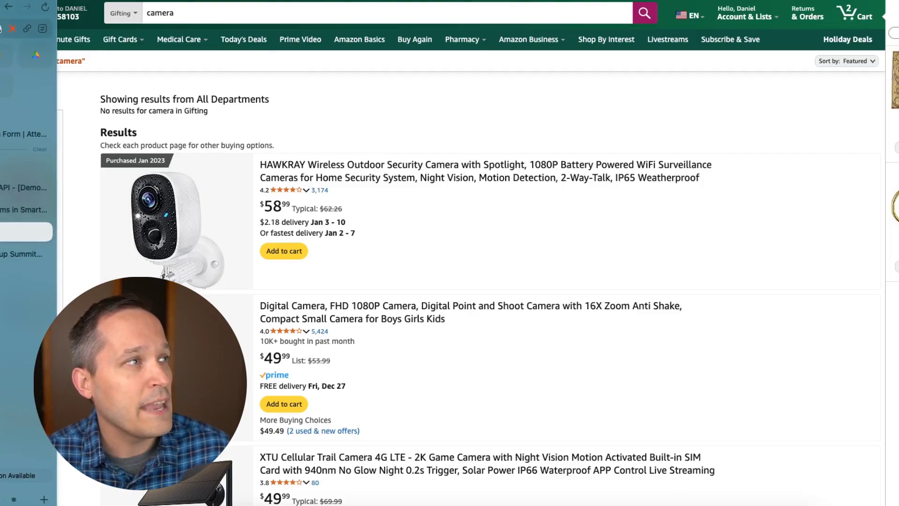
pyautogui.press('super+l')
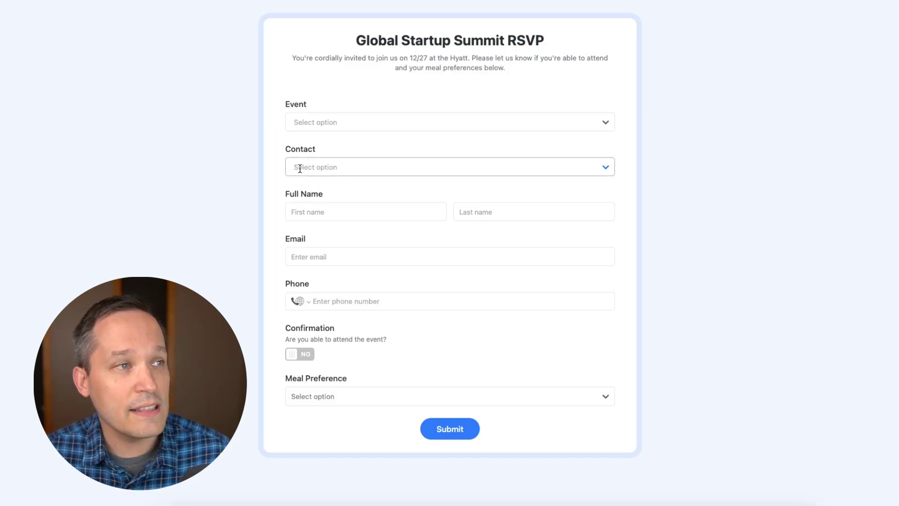
# Step: Check the form's Contact, Event and Meal Preference dropdown options without choosing any
pyautogui.click(333, 165)
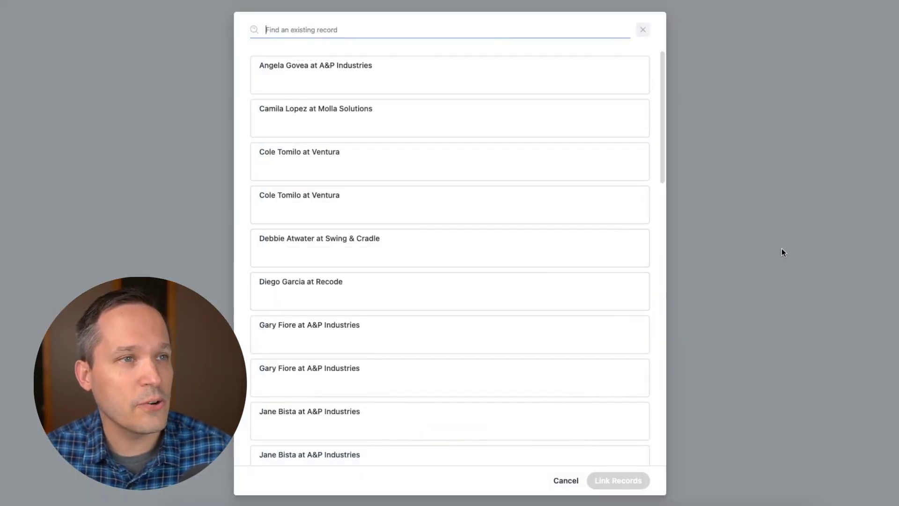
pyautogui.click(782, 248)
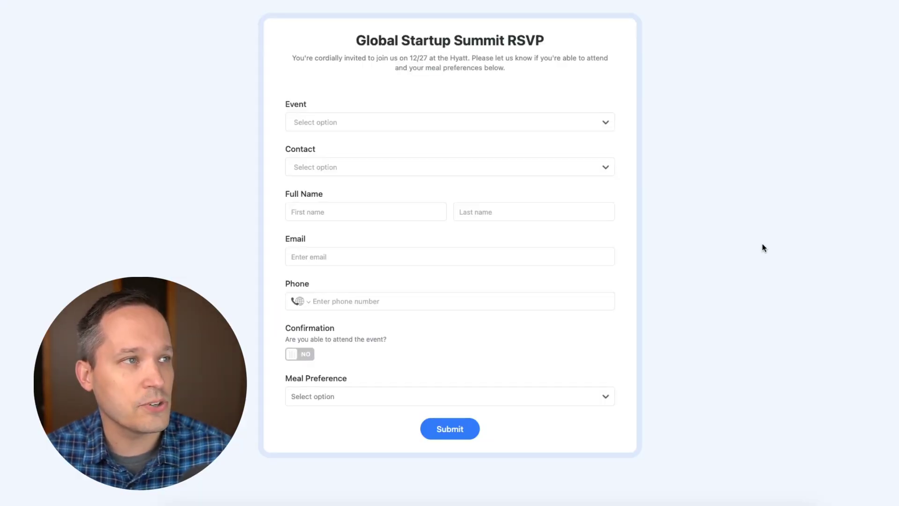
pyautogui.click(394, 118)
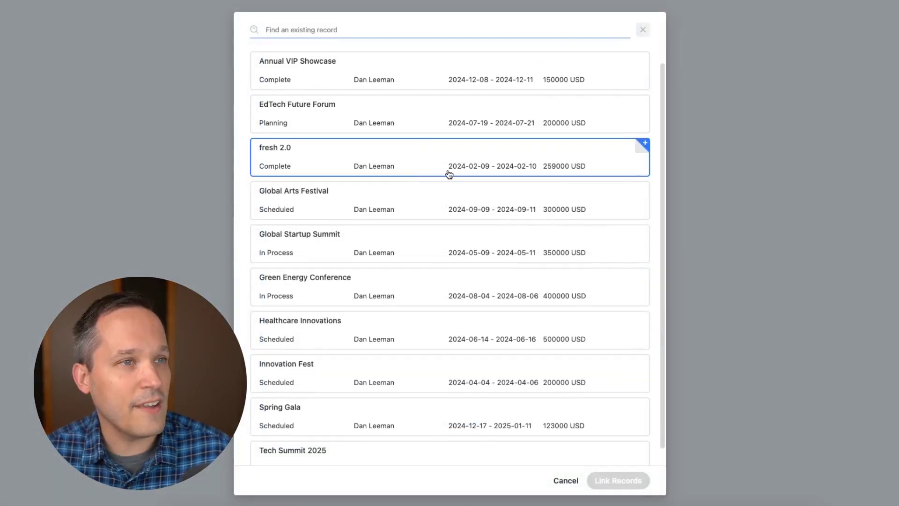
pyautogui.click(695, 185)
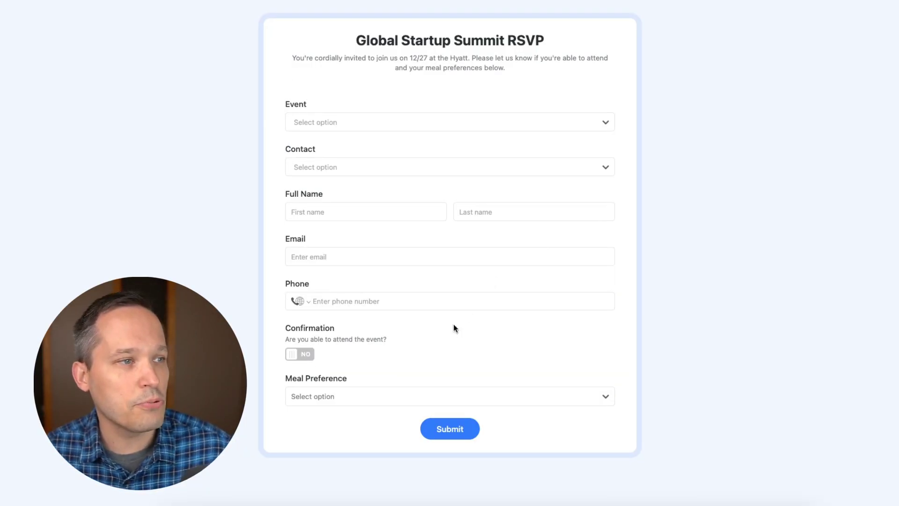
pyautogui.click(389, 404)
pyautogui.click(733, 339)
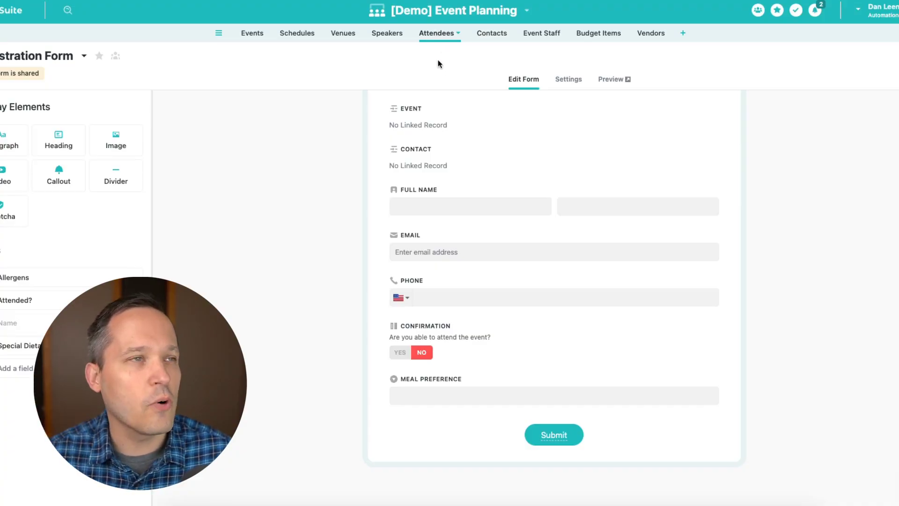
# Step: In the Contacts table, widen the Event Form column so each attendee's full prefilled URL shows
pyautogui.click(491, 35)
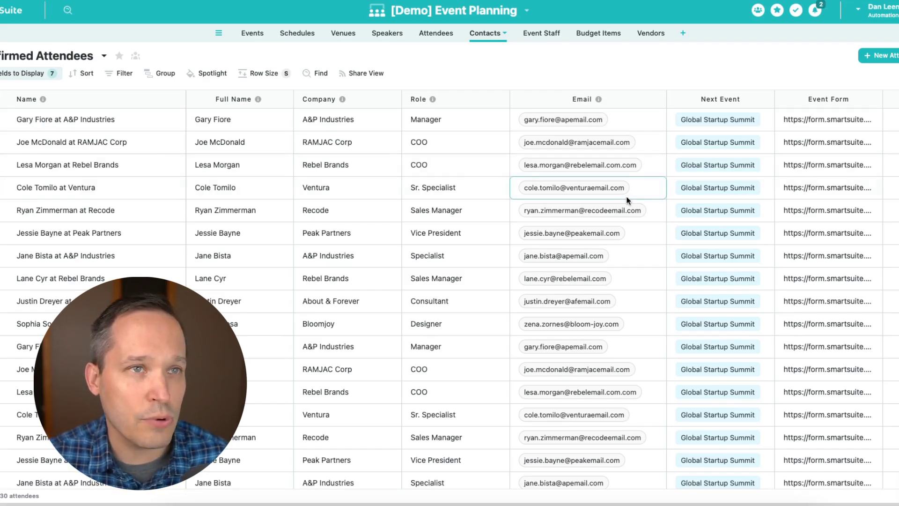
pyautogui.hscroll(1, 629, 200)
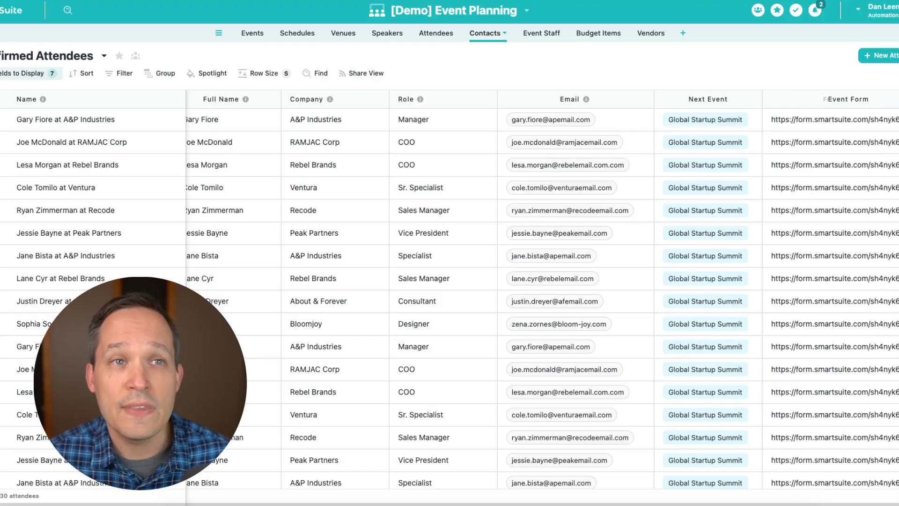
pyautogui.hscroll(5, 872, 128)
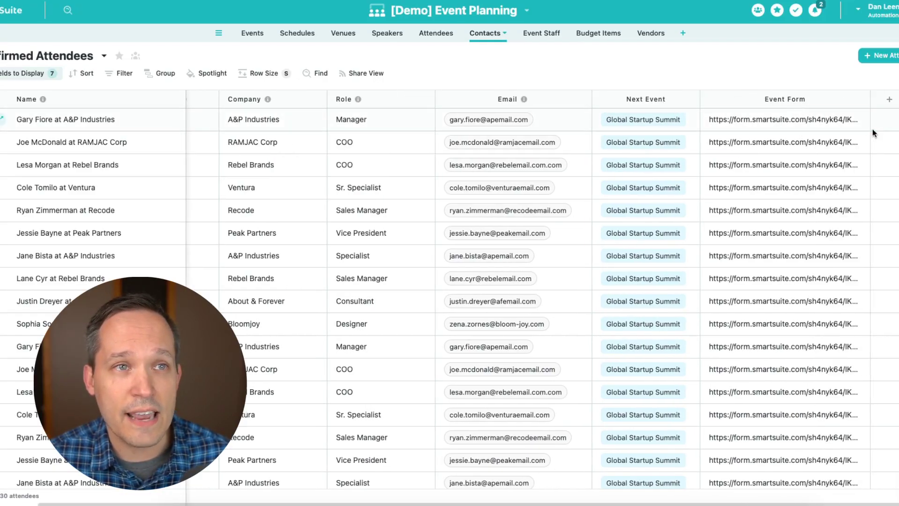
pyautogui.click(831, 120)
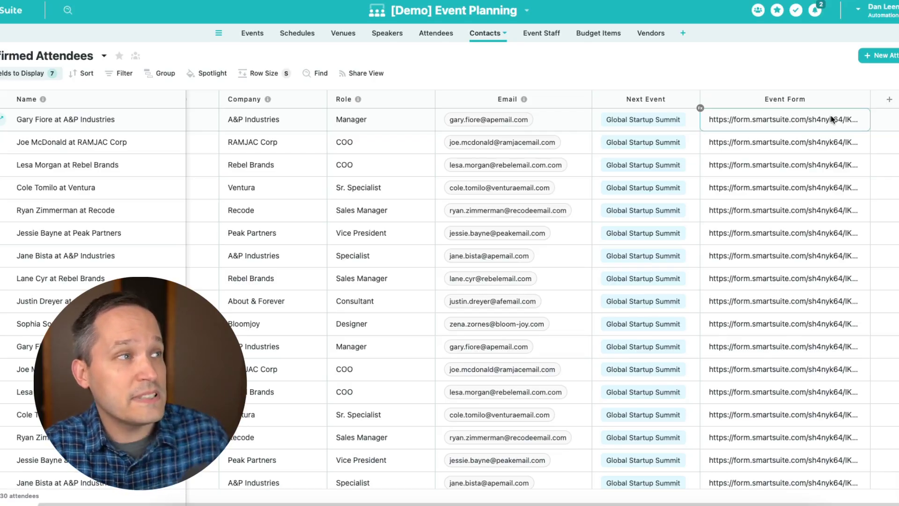
pyautogui.click(46, 125)
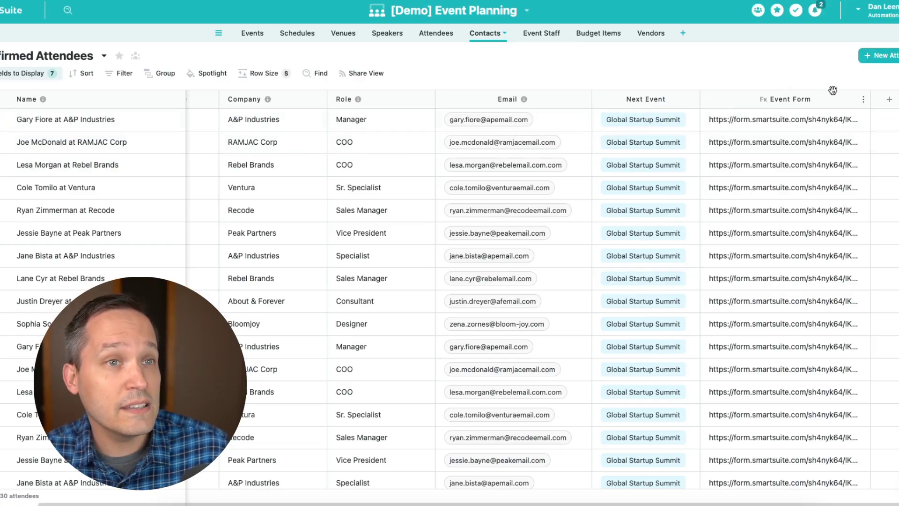
pyautogui.moveTo(870, 99); pyautogui.dragTo(897, 99)
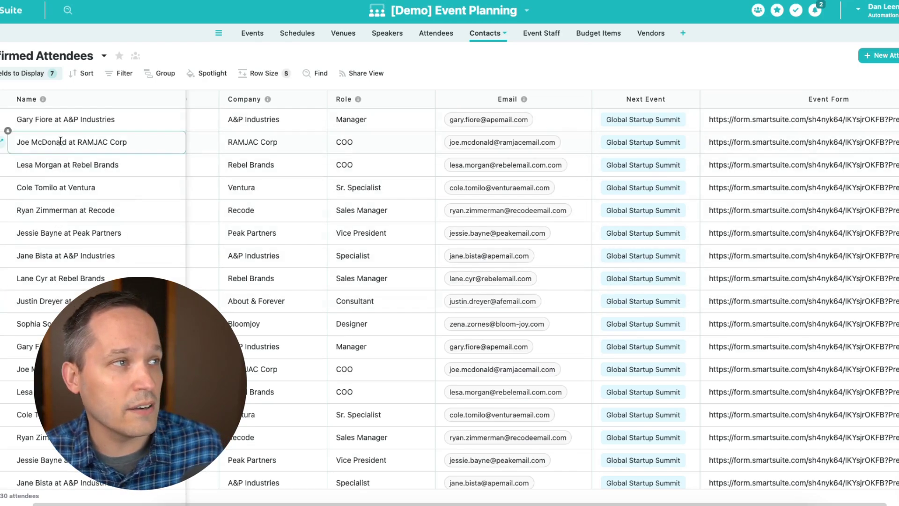
pyautogui.hscroll(3, 869, 100)
# Step: Open the Event Form formula, view CONCAT help, and select the form's base URL
pyautogui.click(869, 100)
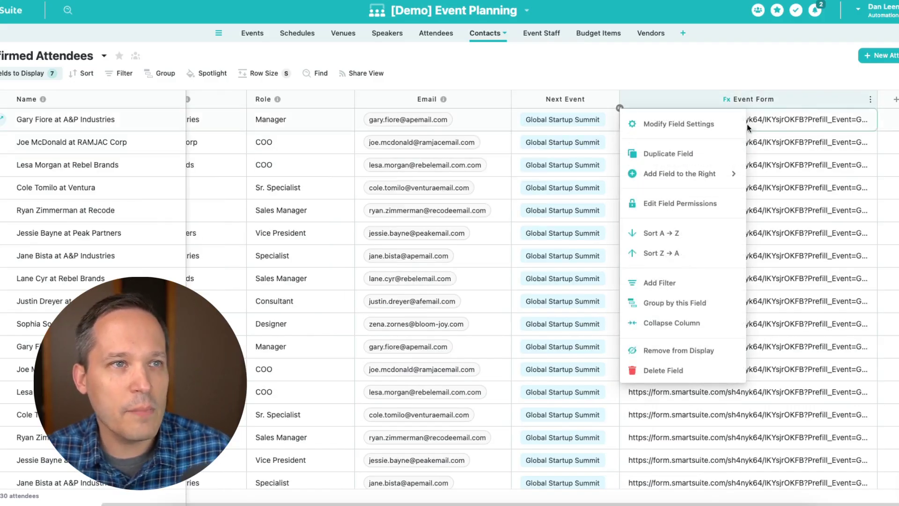
pyautogui.click(712, 125)
pyautogui.click(492, 188)
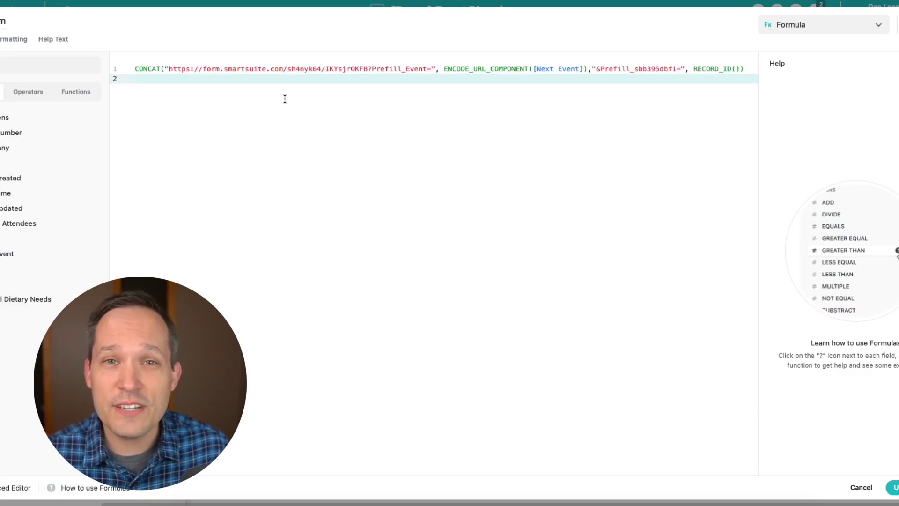
pyautogui.moveTo(160, 68); pyautogui.dragTo(134, 69)
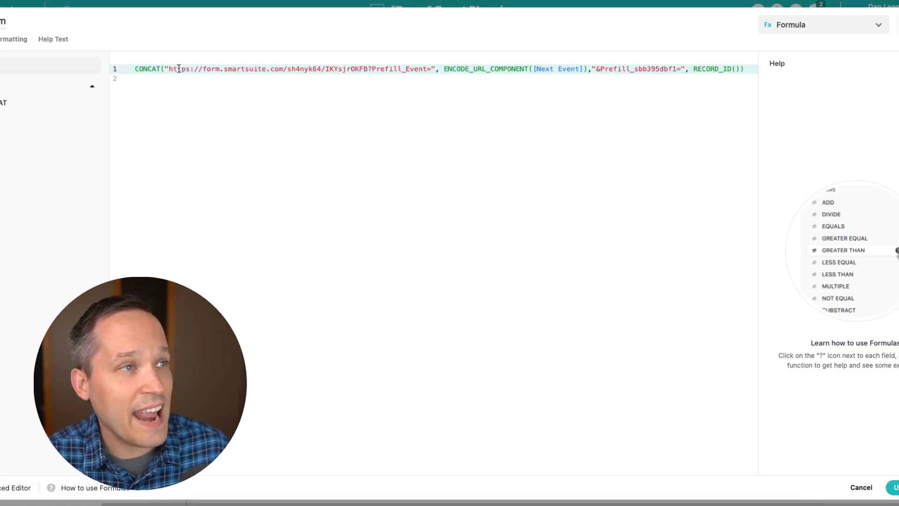
pyautogui.click(338, 69)
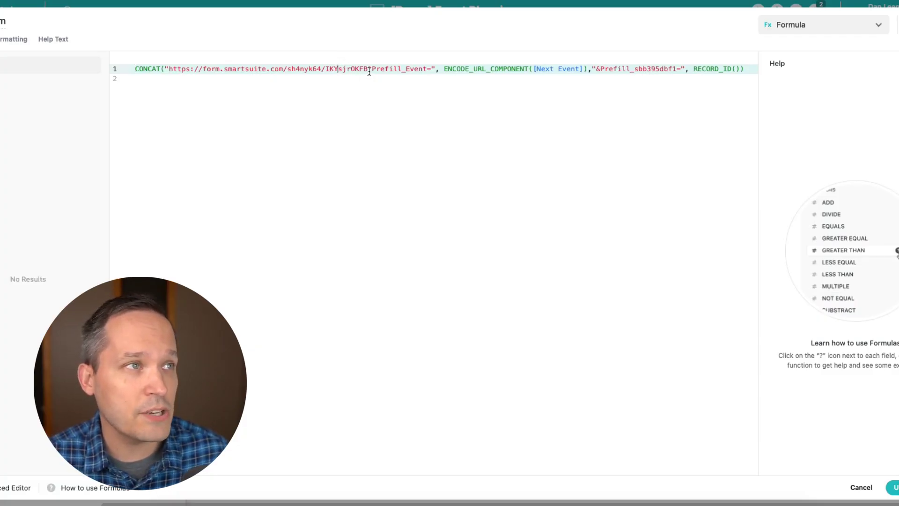
pyautogui.moveTo(369, 70); pyautogui.dragTo(168, 71)
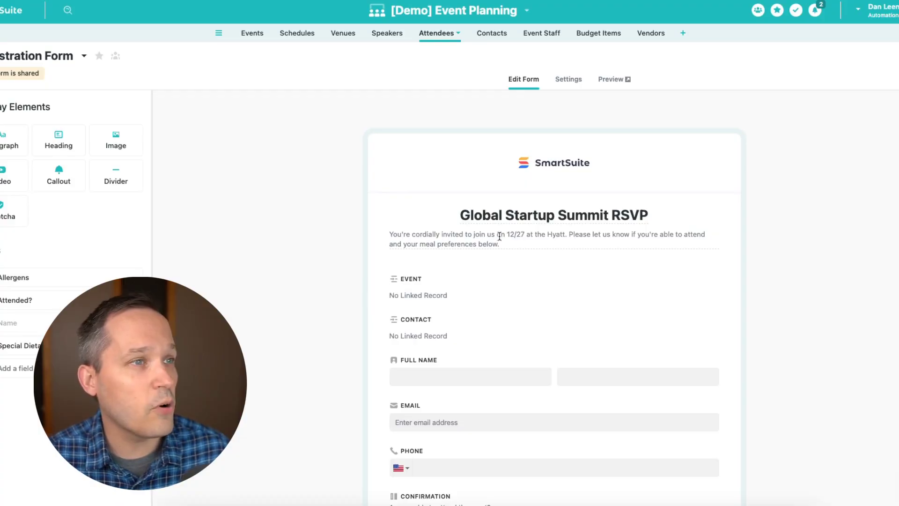
# Step: Open the 'Form is shared' details and select the form's shareable link
pyautogui.click(27, 76)
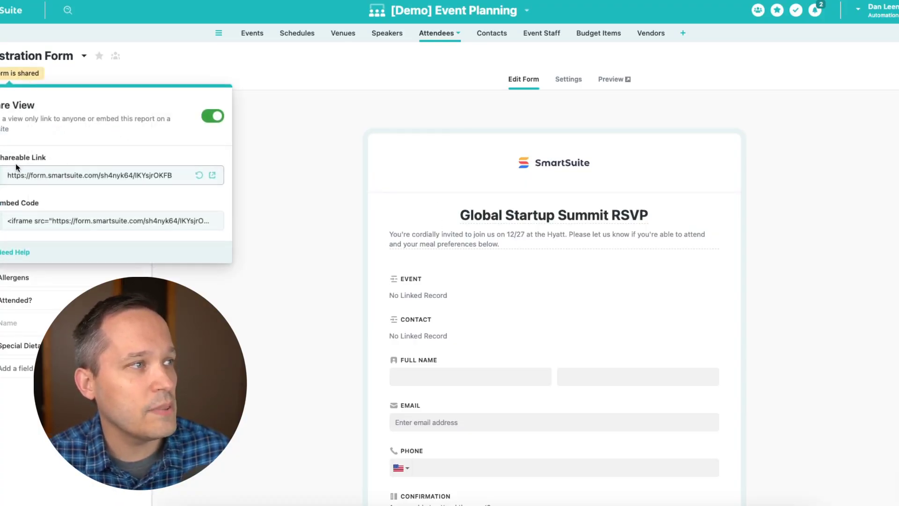
pyautogui.click(62, 173)
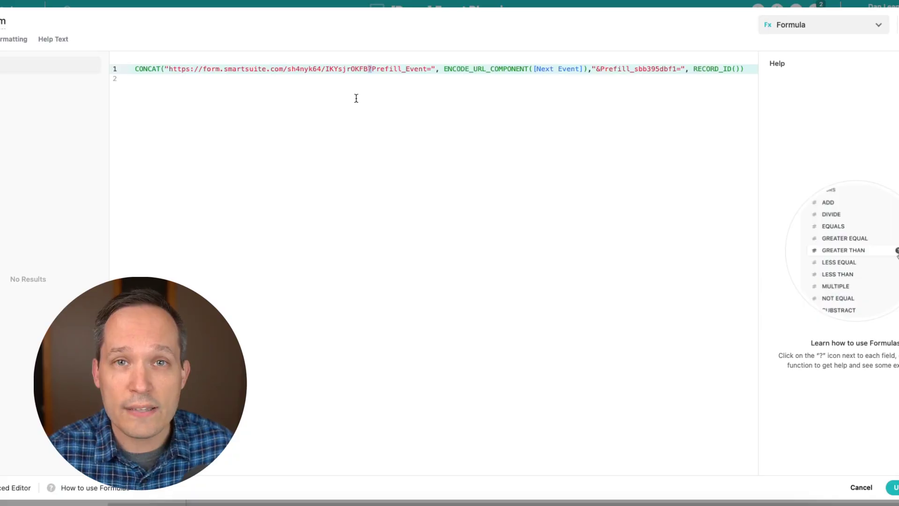
# Step: Replace [Next Event] with [Event] in the formula and add '=' after Prefill_Event
pyautogui.click(356, 98)
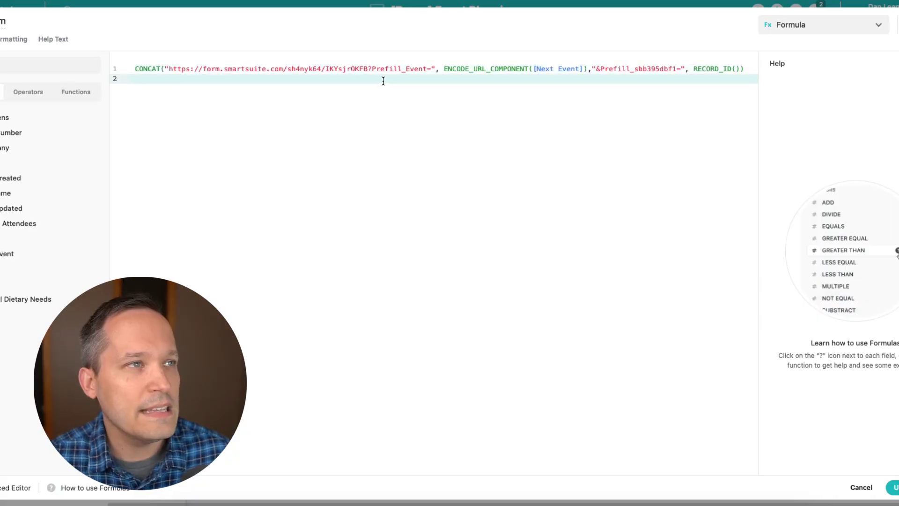
pyautogui.click(414, 71)
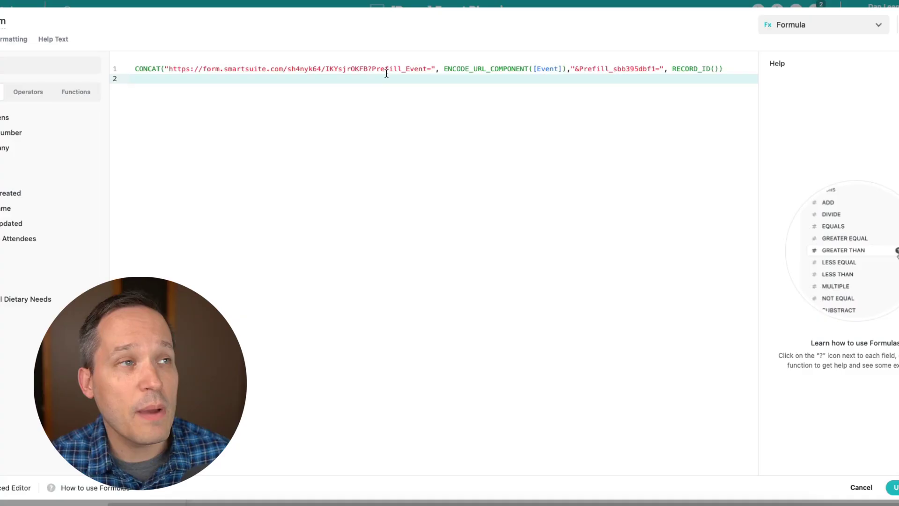
pyautogui.click(387, 73)
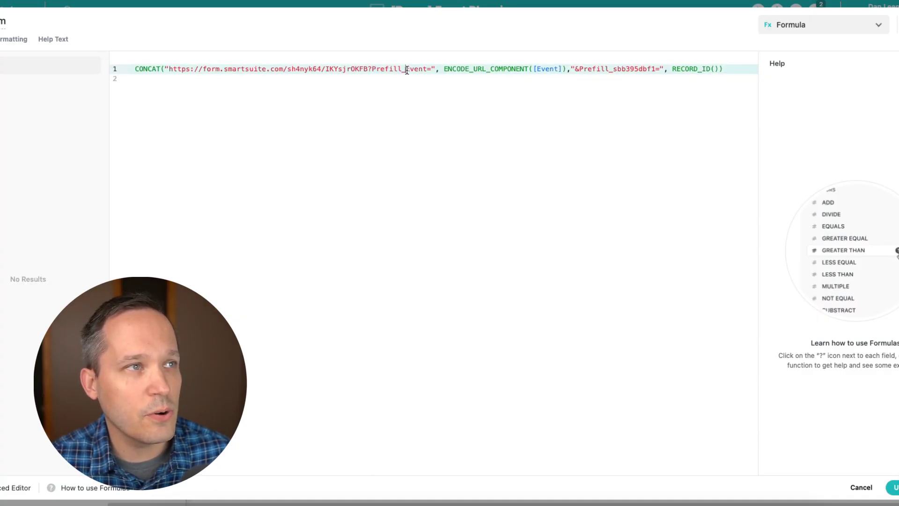
pyautogui.moveTo(407, 70); pyautogui.dragTo(432, 70)
pyautogui.click(428, 70)
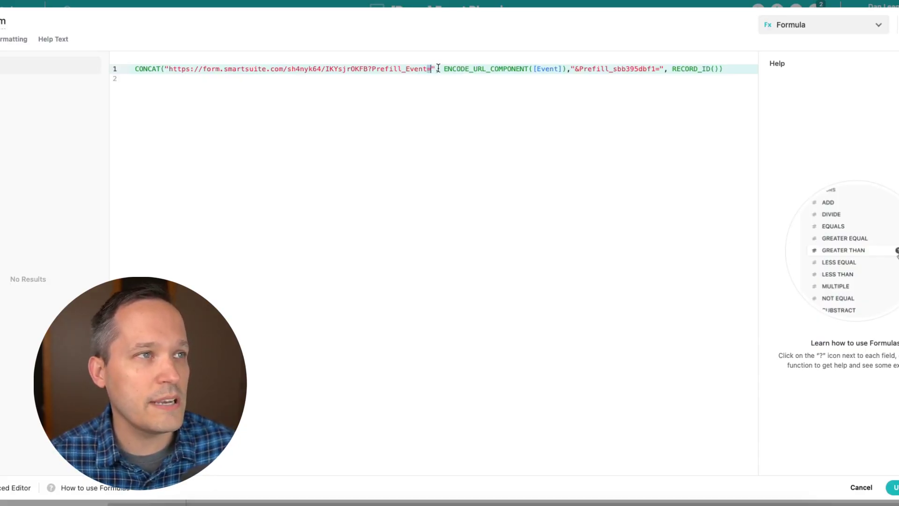
pyautogui.write('=')
pyautogui.click(438, 69)
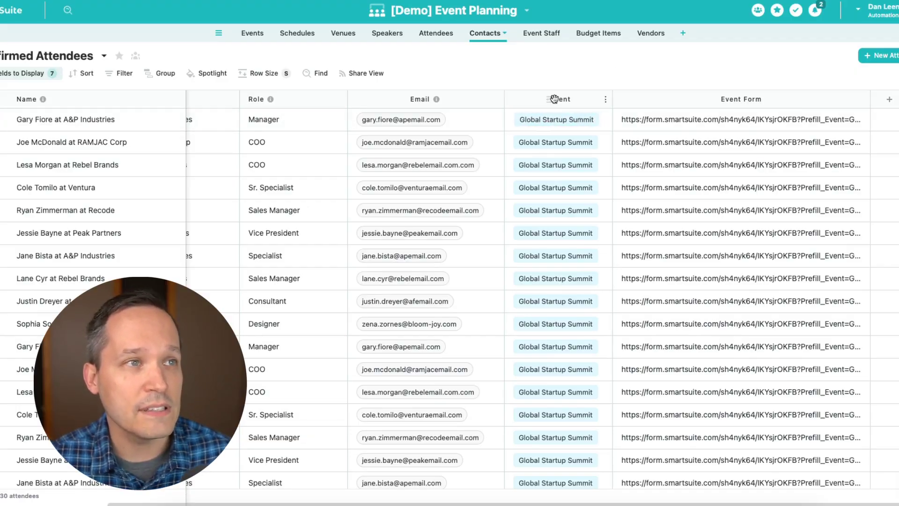
# Step: Select the first attendee's Event and Event Form cells, then open the Event Form formula
pyautogui.click(557, 119)
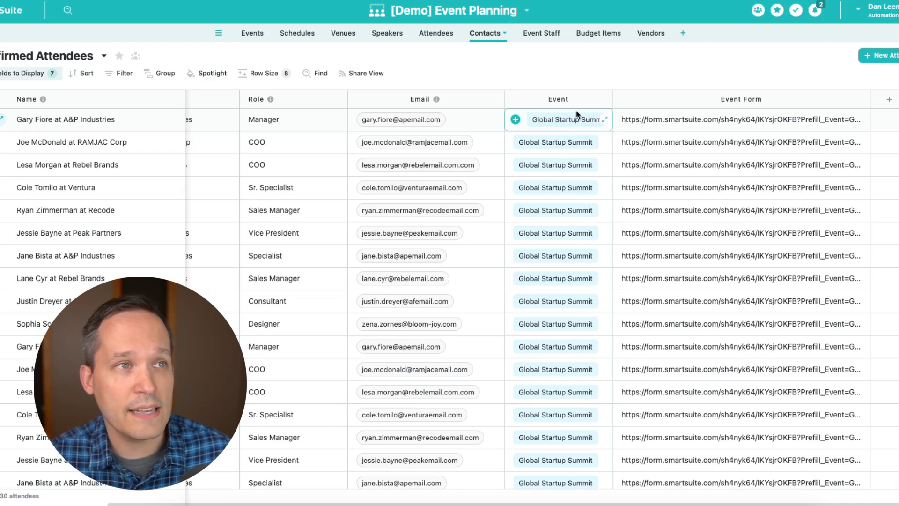
pyautogui.click(615, 123)
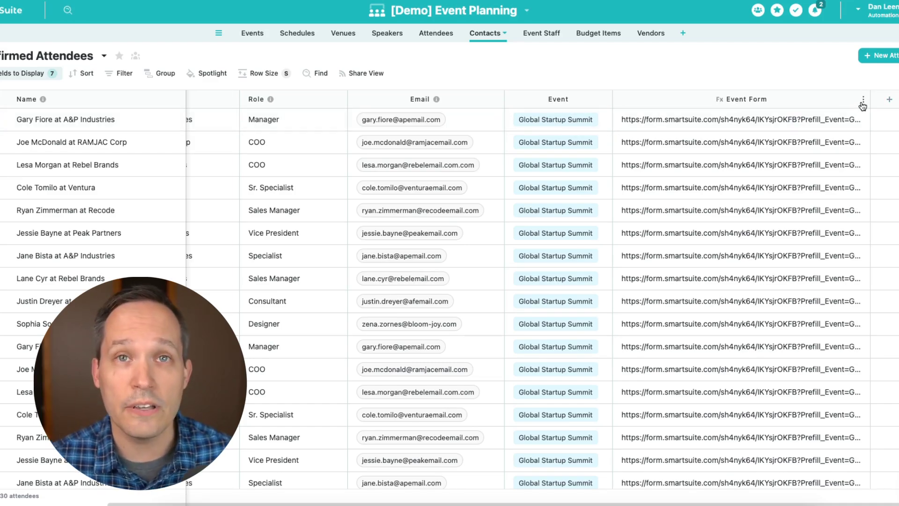
pyautogui.click(863, 102)
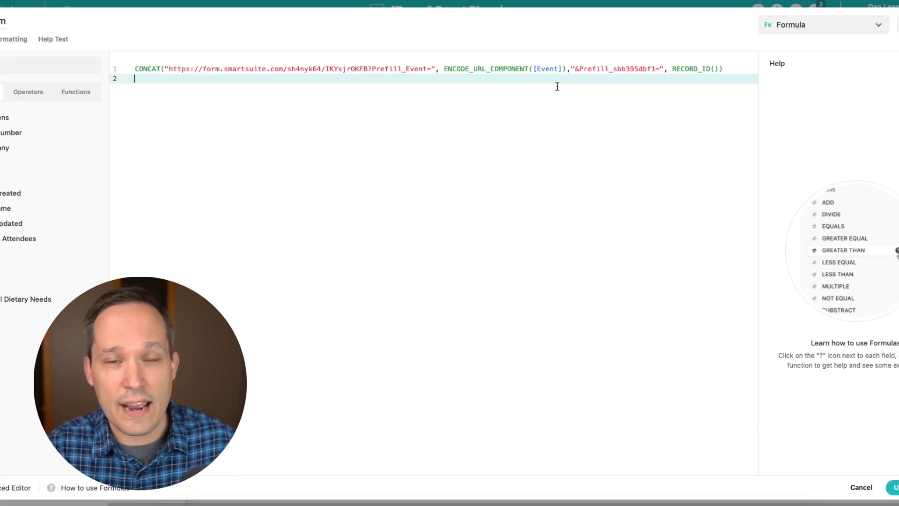
# Step: Show the ENCODE_URL_COMPONENT function help from within the formula
pyautogui.click(473, 69)
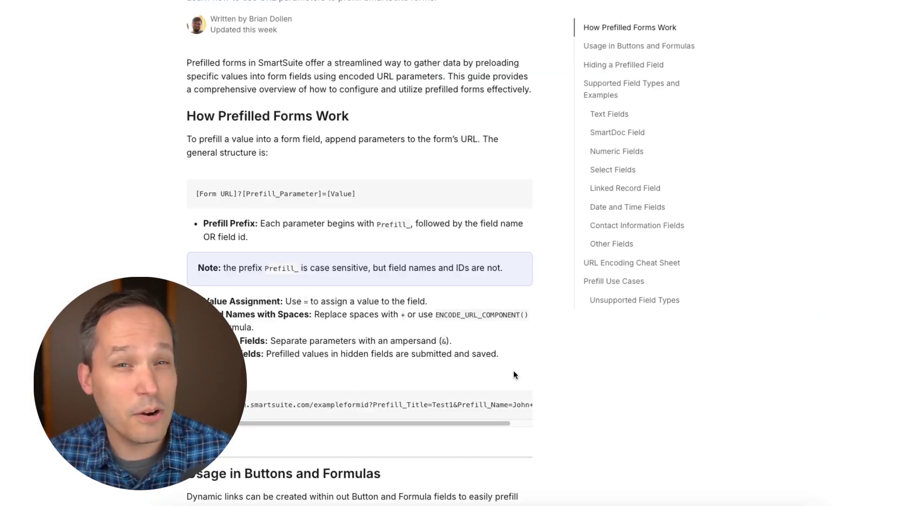
pyautogui.scroll(-15, 516, 367)
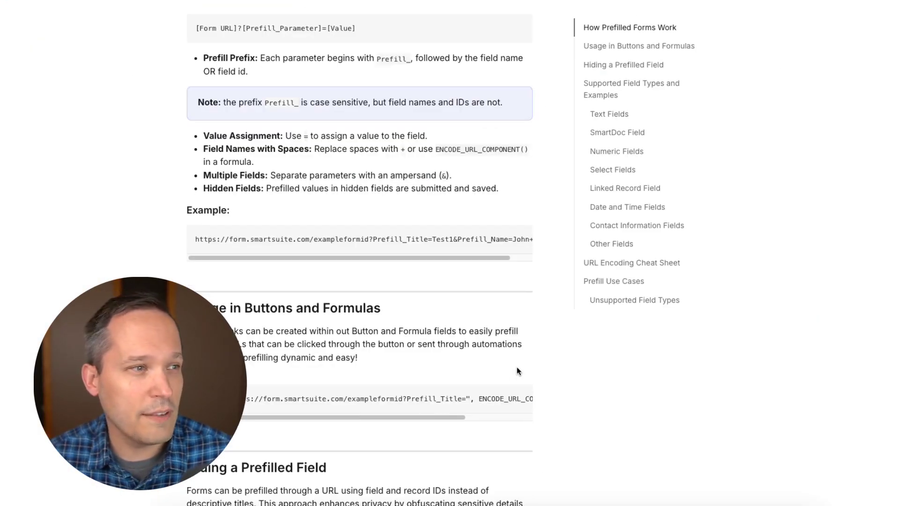
pyautogui.scroll(-20, 520, 362)
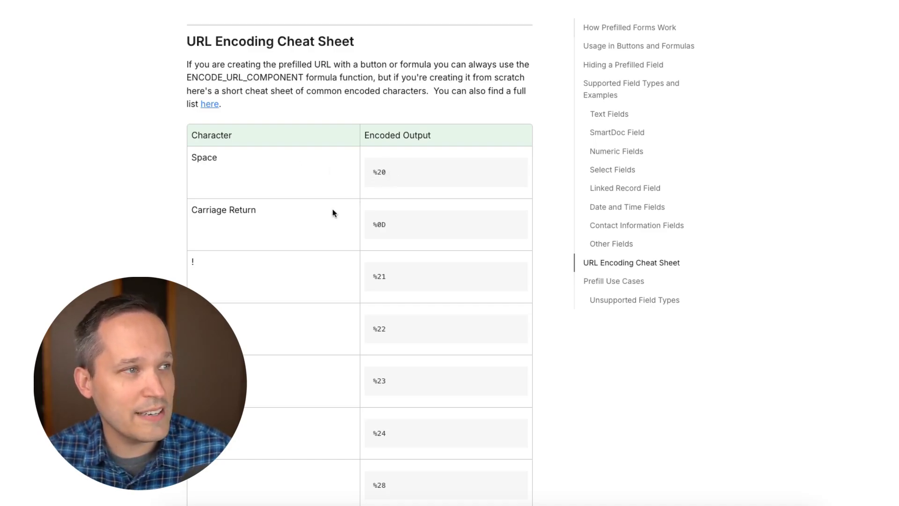
pyautogui.scroll(-7, 309, 240)
pyautogui.scroll(5, 309, 240)
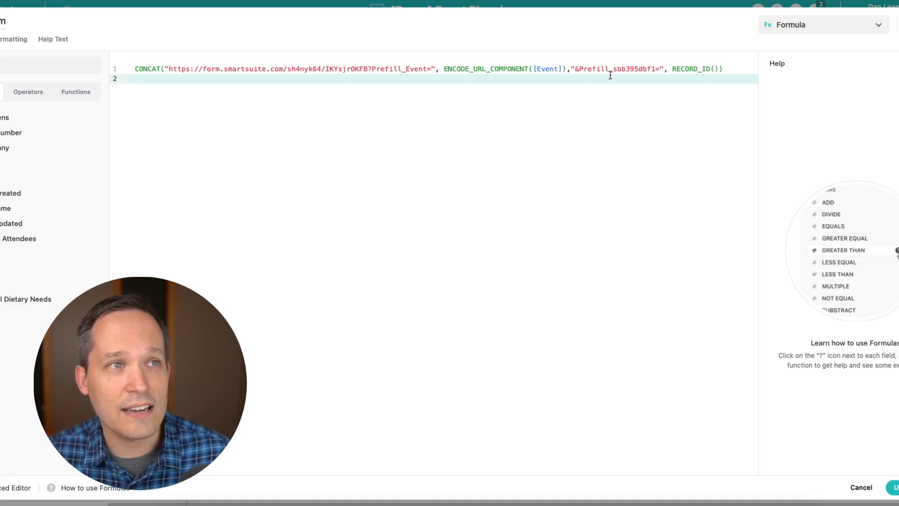
# Step: Highlight the field ID that follows &Prefill_ in the Event Form formula
pyautogui.moveTo(613, 69); pyautogui.dragTo(655, 69)
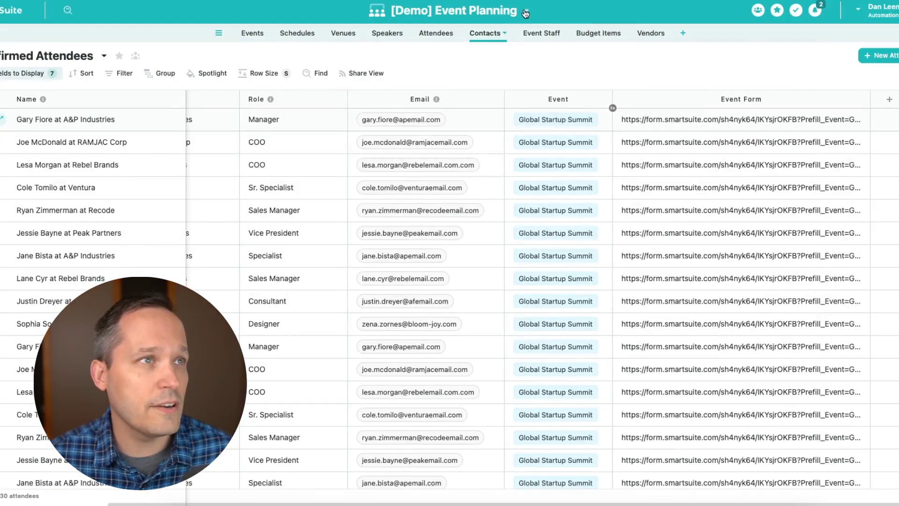
# Step: Open the Event Planning solution's API documentation and scroll through it
pyautogui.click(524, 13)
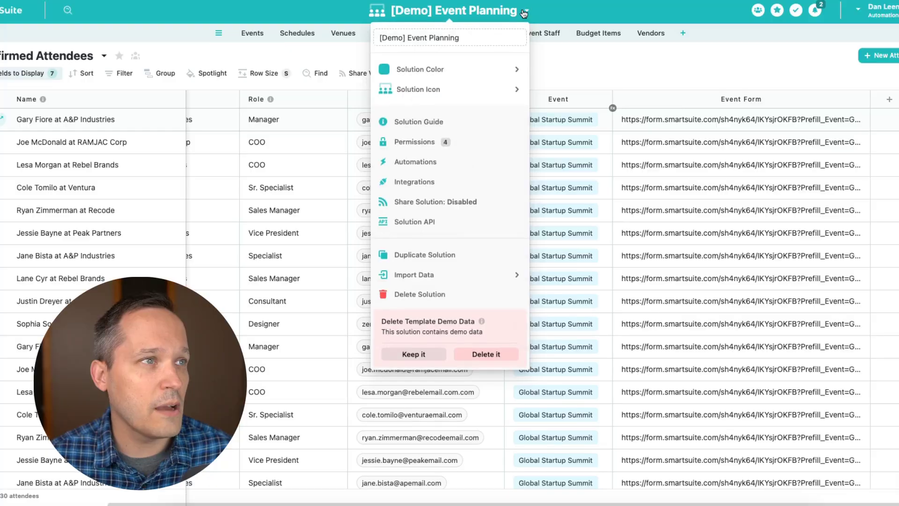
pyautogui.click(415, 221)
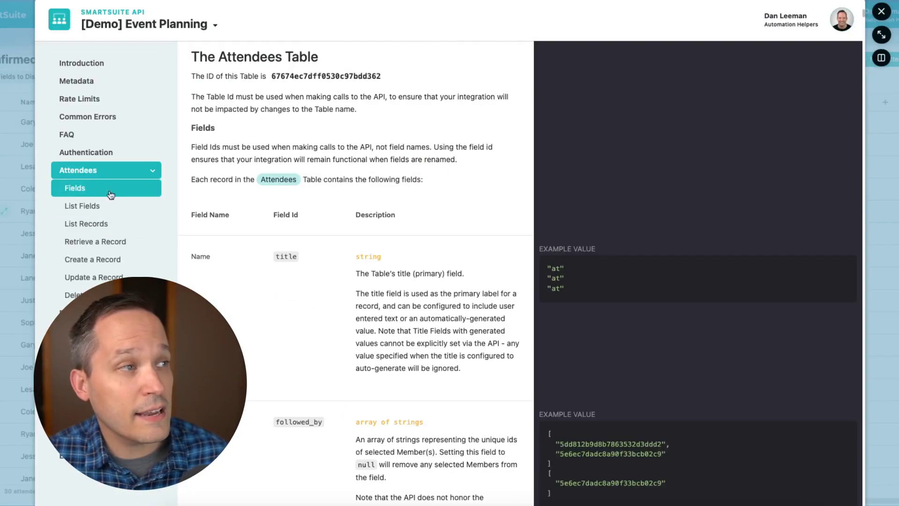
pyautogui.scroll(-10, 304, 320)
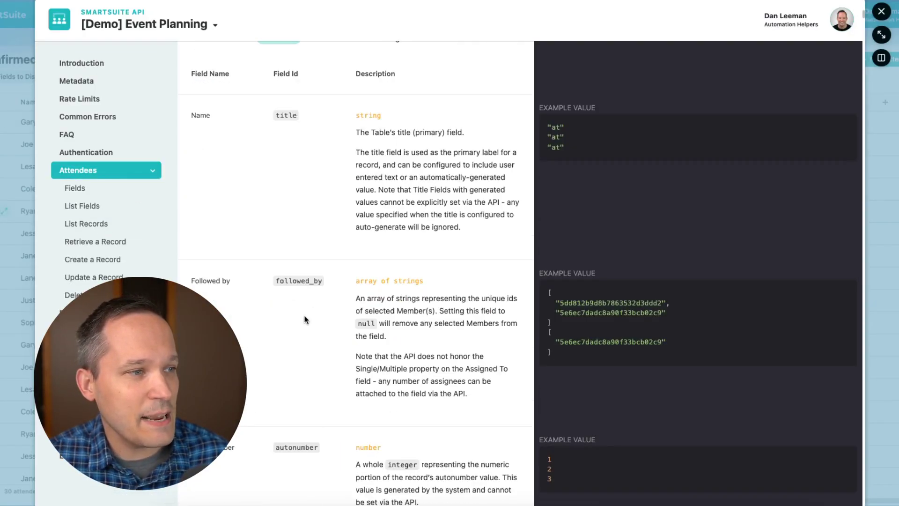
pyautogui.scroll(-12, 304, 320)
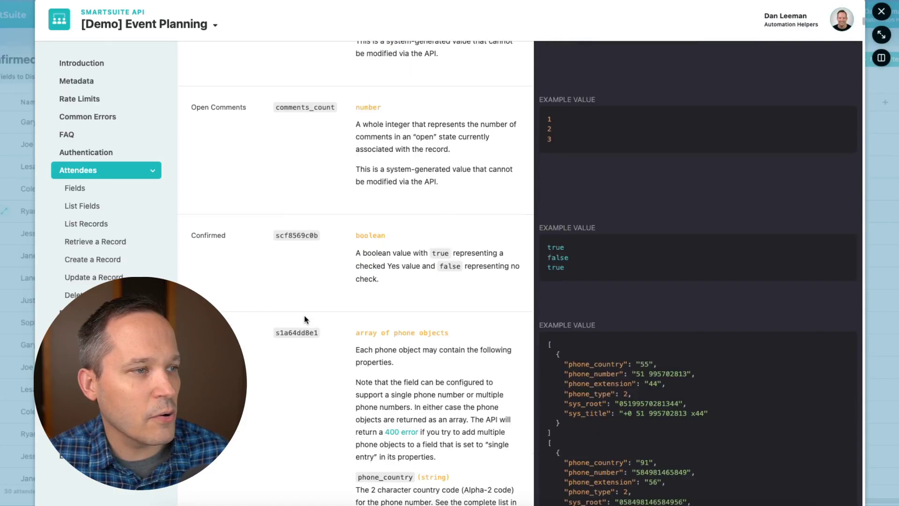
pyautogui.scroll(-10, 300, 323)
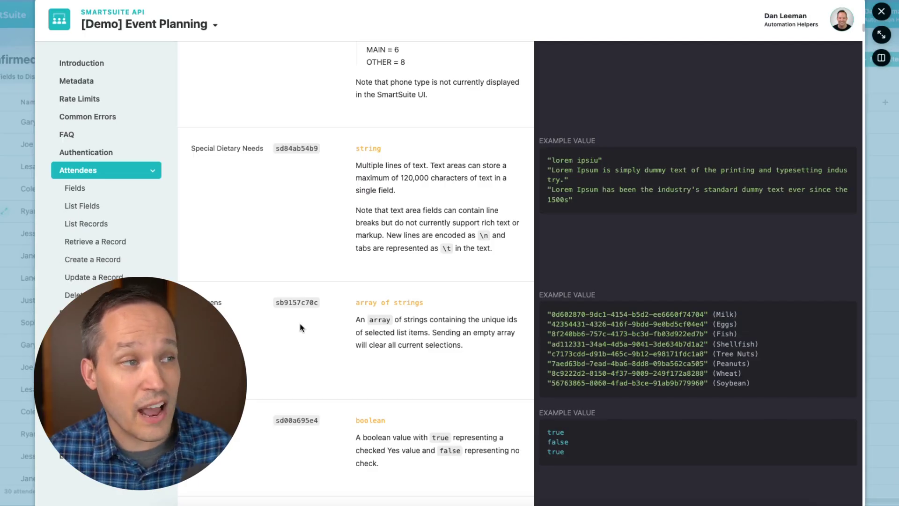
# Step: Search the API docs for 'Contac' and select the Contact field's ID, sbb395dbf1
pyautogui.hotkey('ctrl', 'f')
pyautogui.write('Contac')
pyautogui.moveTo(319, 254); pyautogui.dragTo(274, 253)
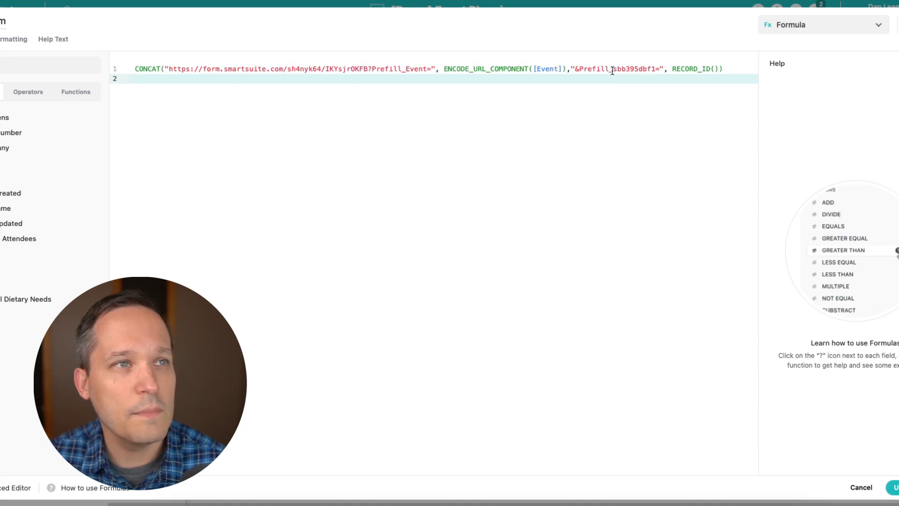
# Step: Add &Prefill_sbb395dbf1= with RECORD_ID() to the CONCAT, after the encoded Event value
pyautogui.click(617, 69)
pyautogui.moveTo(616, 70); pyautogui.dragTo(657, 71)
pyautogui.click(587, 71)
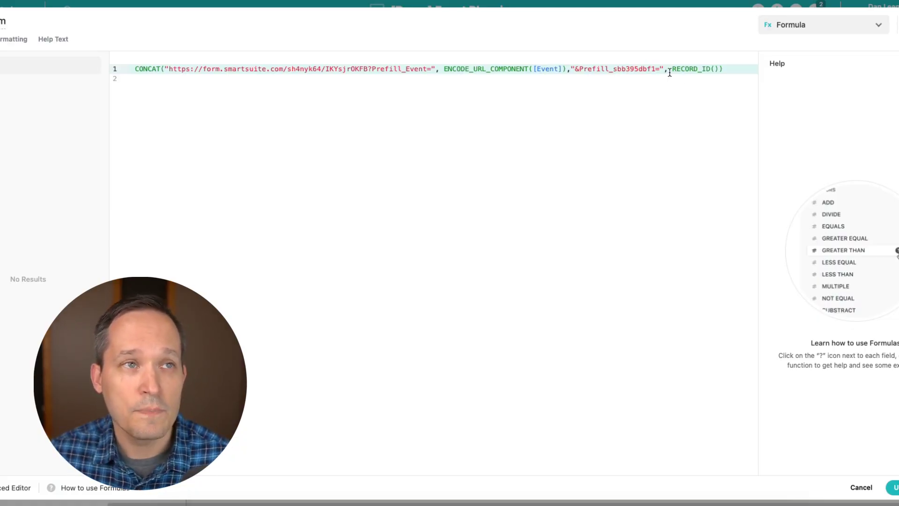
pyautogui.moveTo(672, 70); pyautogui.dragTo(717, 69)
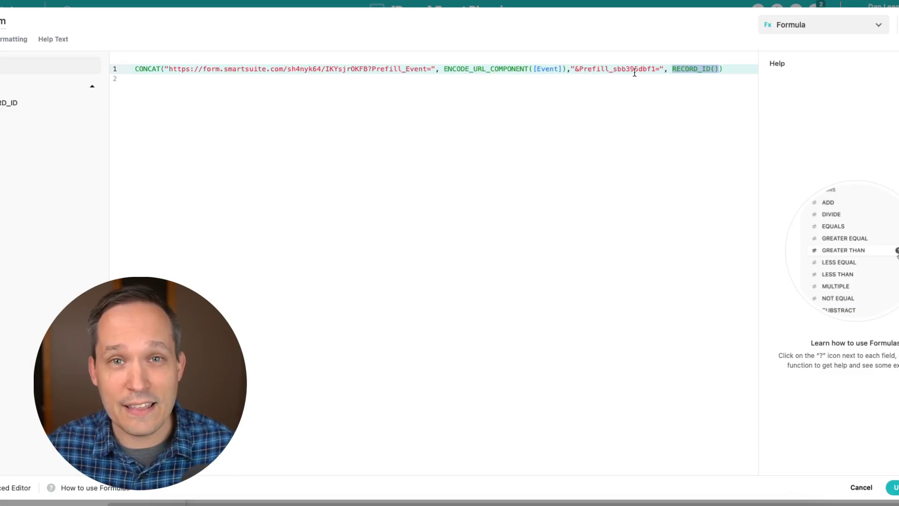
pyautogui.click(512, 118)
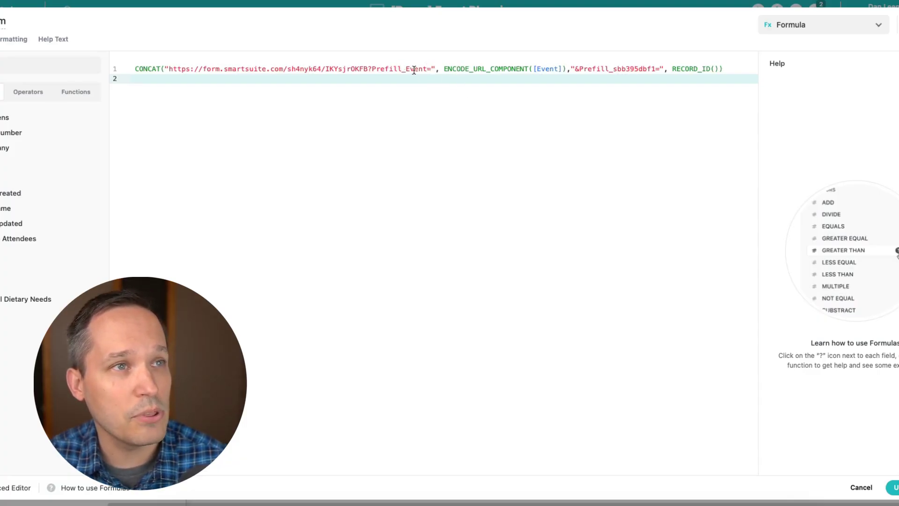
pyautogui.click(575, 70)
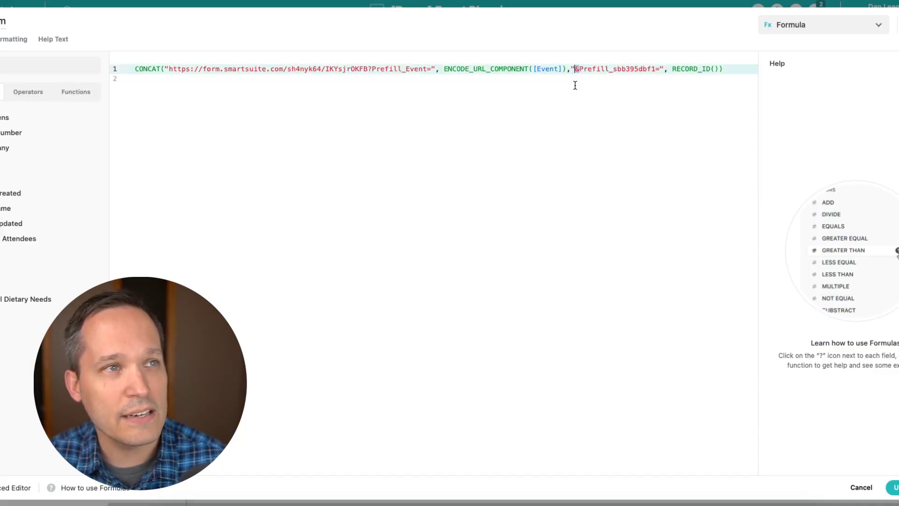
pyautogui.click(575, 84)
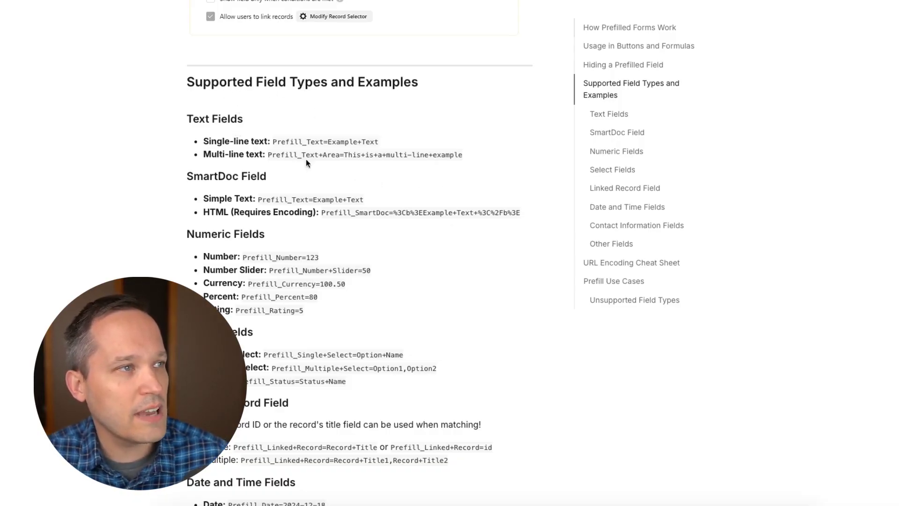
pyautogui.scroll(-1, 307, 162)
pyautogui.scroll(-1, 308, 195)
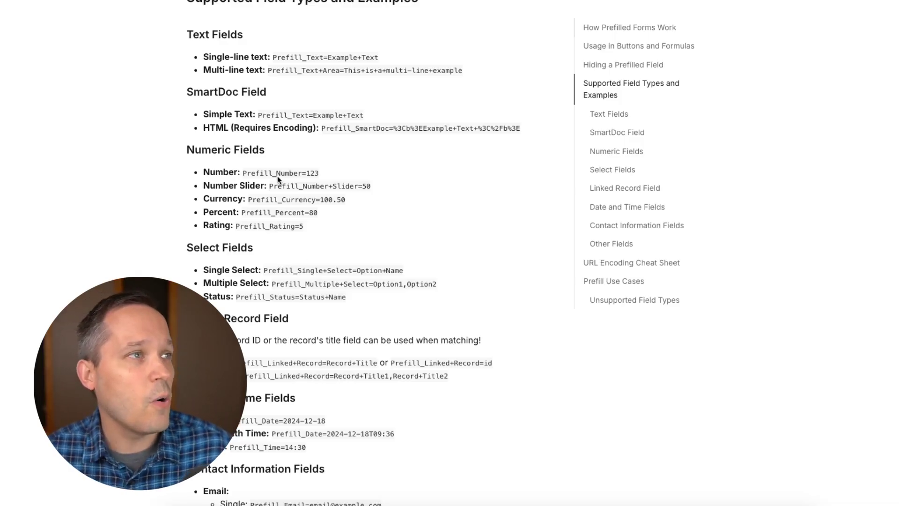
pyautogui.scroll(-1, 277, 174)
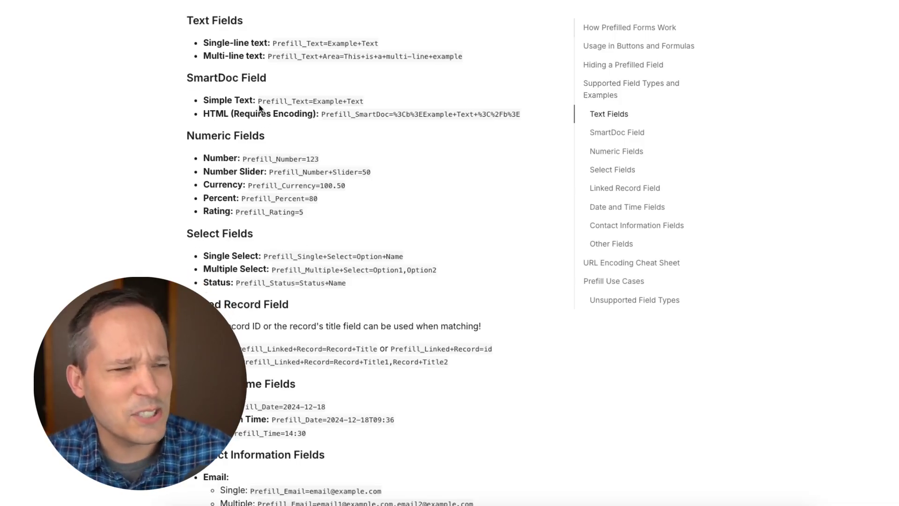
pyautogui.scroll(-5, 308, 164)
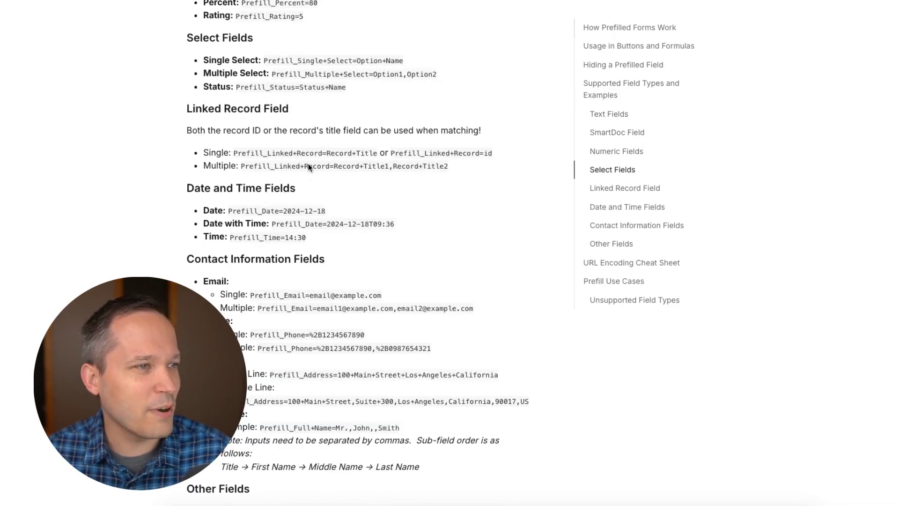
pyautogui.scroll(-5, 283, 298)
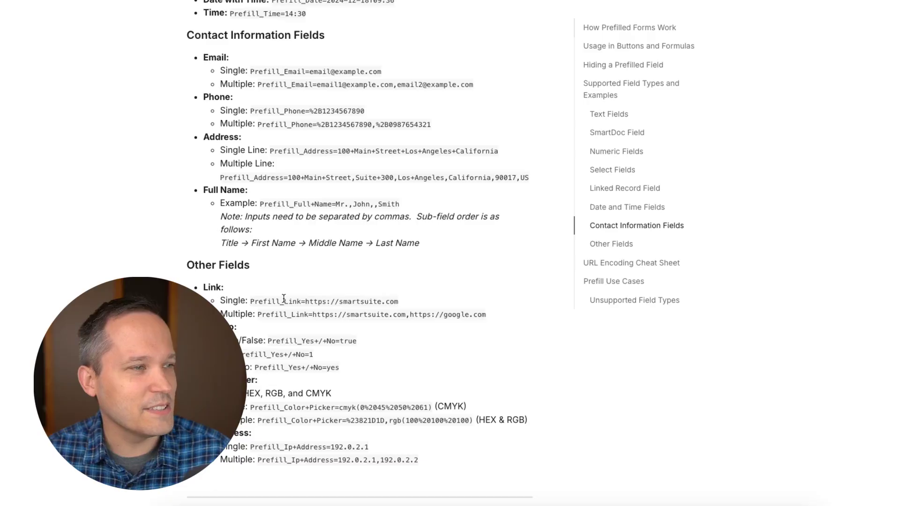
pyautogui.scroll(-3, 284, 298)
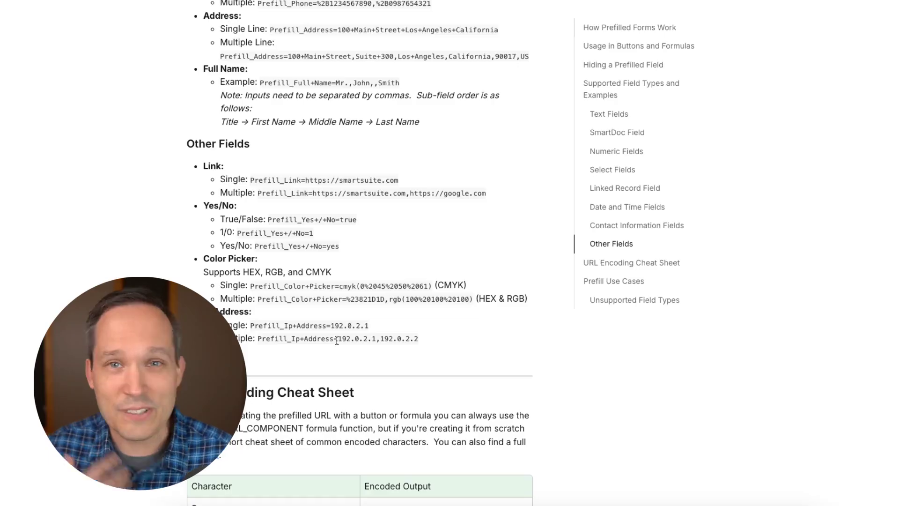
pyautogui.scroll(20, 336, 340)
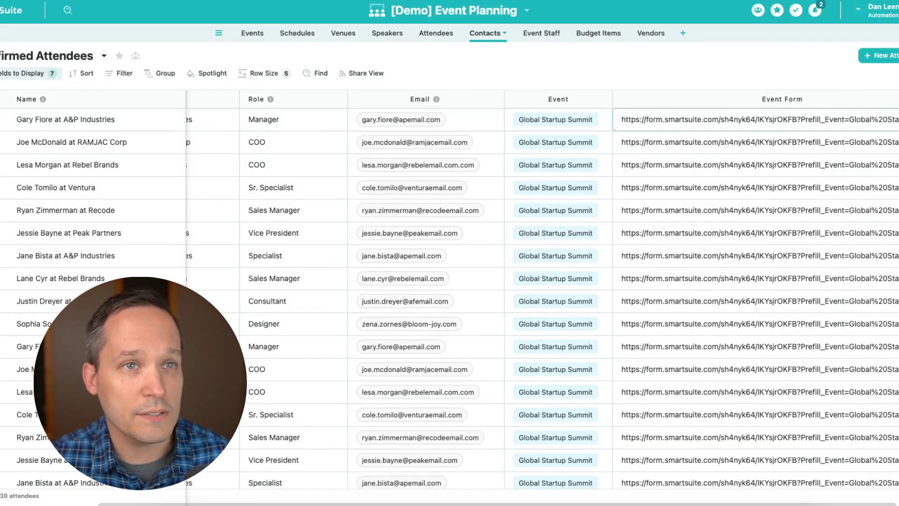
# Step: Widen the Event Form column until each full prefilled URL, ending in its record ID, shows
pyautogui.hscroll(-3, 847, 167)
pyautogui.hscroll(5, 847, 167)
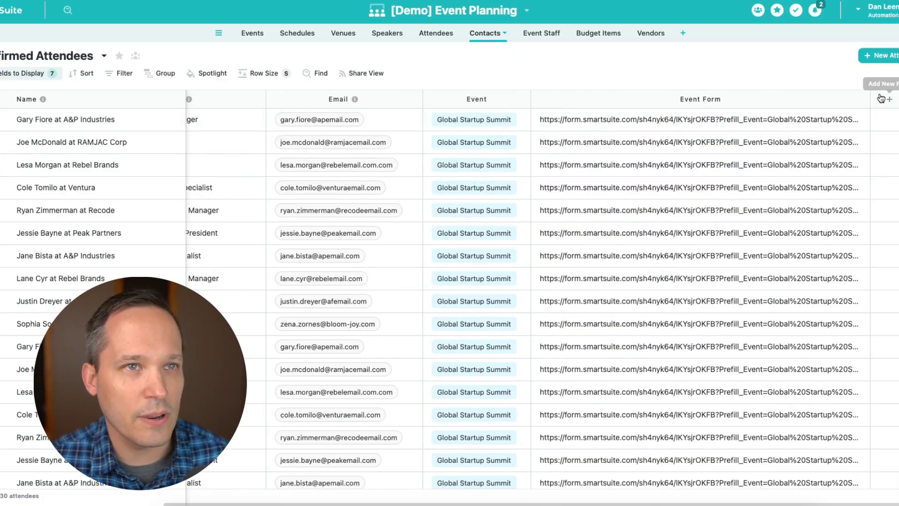
pyautogui.moveTo(870, 97); pyautogui.dragTo(897, 98)
pyautogui.hscroll(-1, 816, 181)
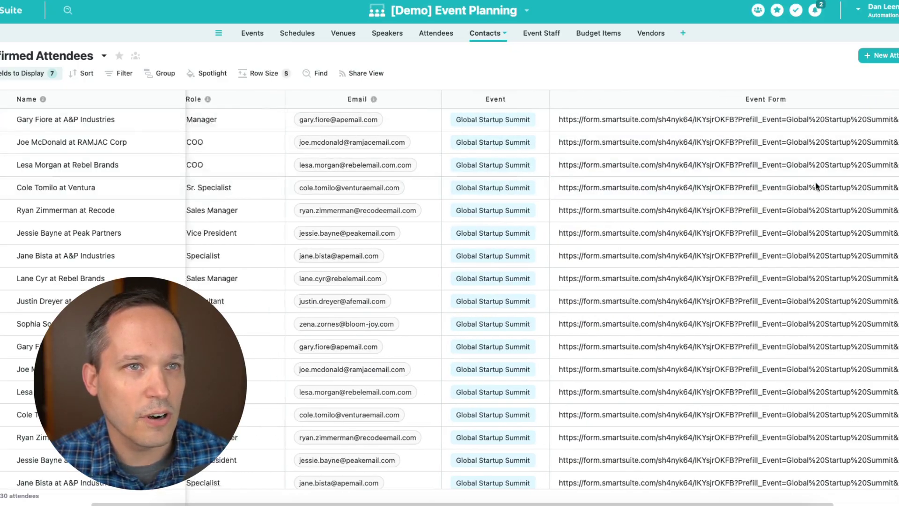
pyautogui.hscroll(4, 815, 182)
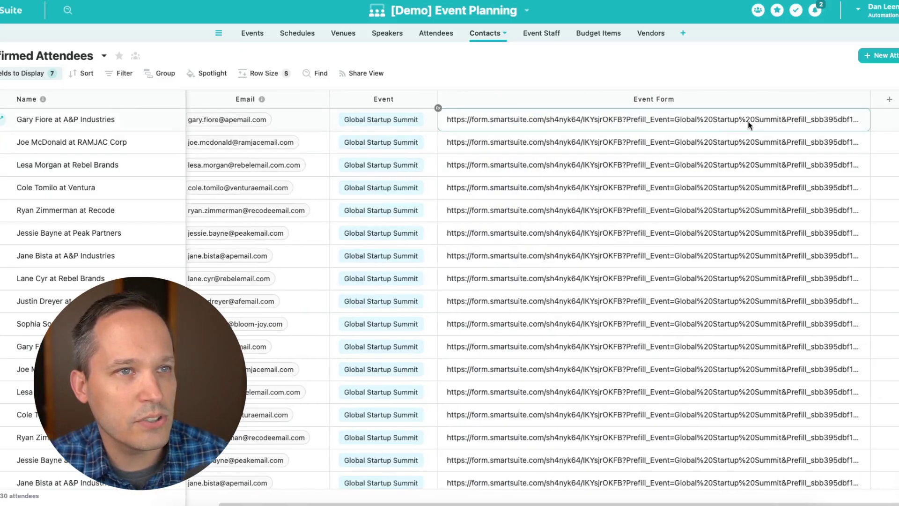
pyautogui.moveTo(870, 98); pyautogui.dragTo(898, 99)
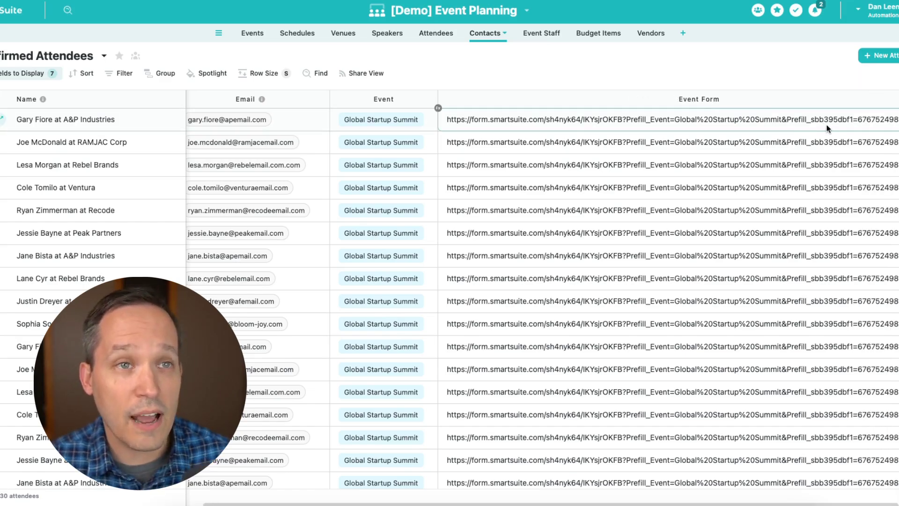
pyautogui.hscroll(5, 875, 182)
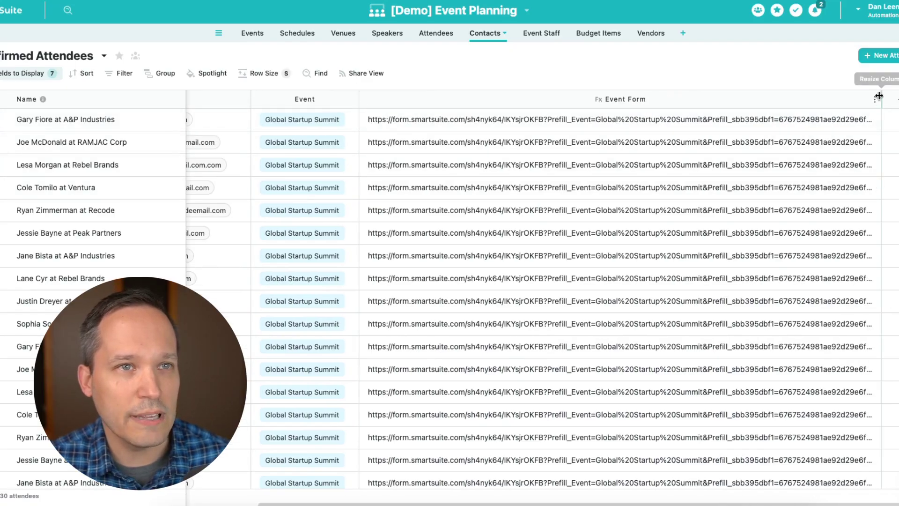
pyautogui.moveTo(881, 98); pyautogui.dragTo(898, 100)
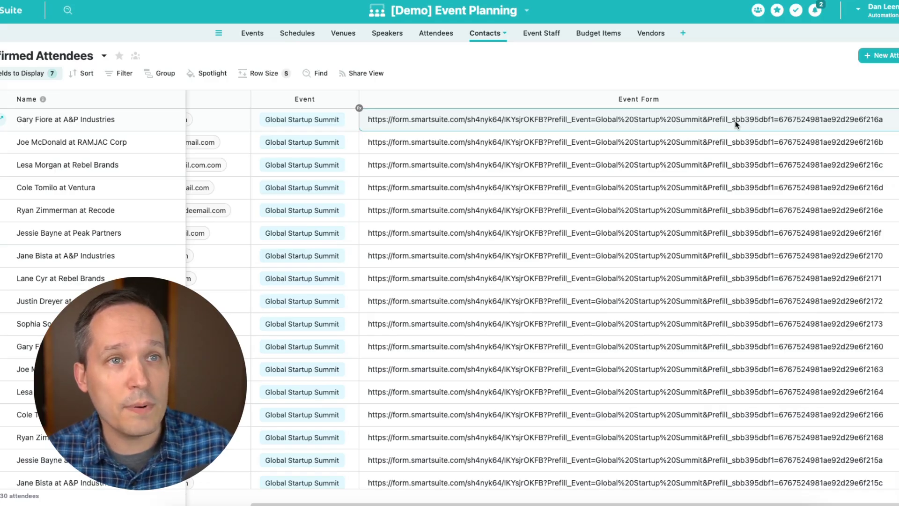
pyautogui.press('super+t')
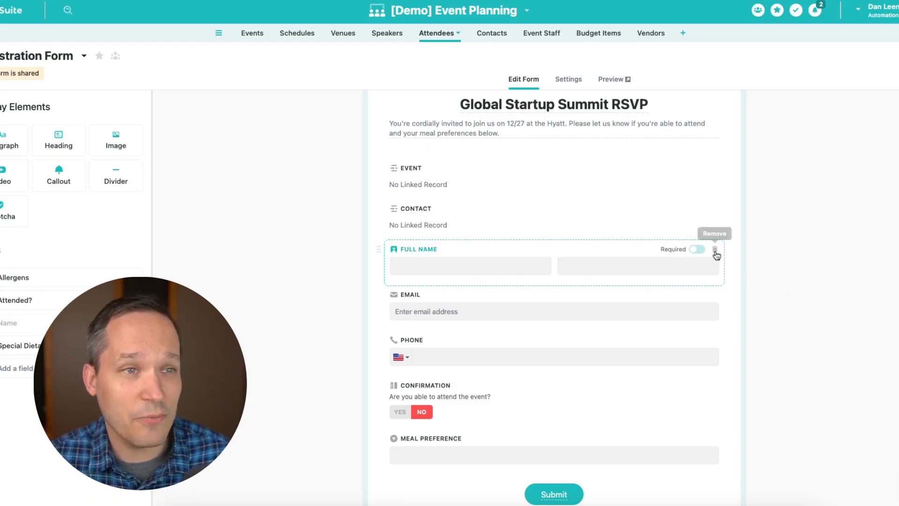
# Step: Delete the Full Name, Email and Phone blocks from the Global Startup Summit RSVP form
pyautogui.click(715, 252)
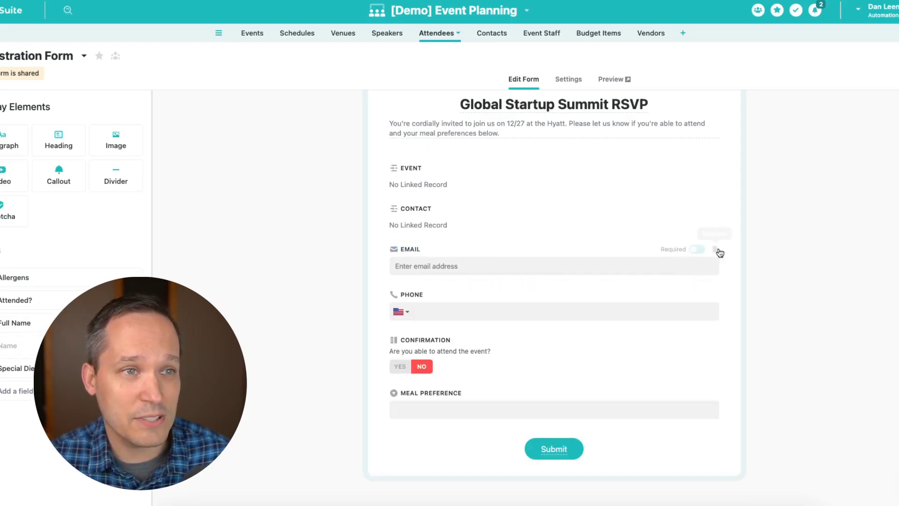
pyautogui.click(717, 249)
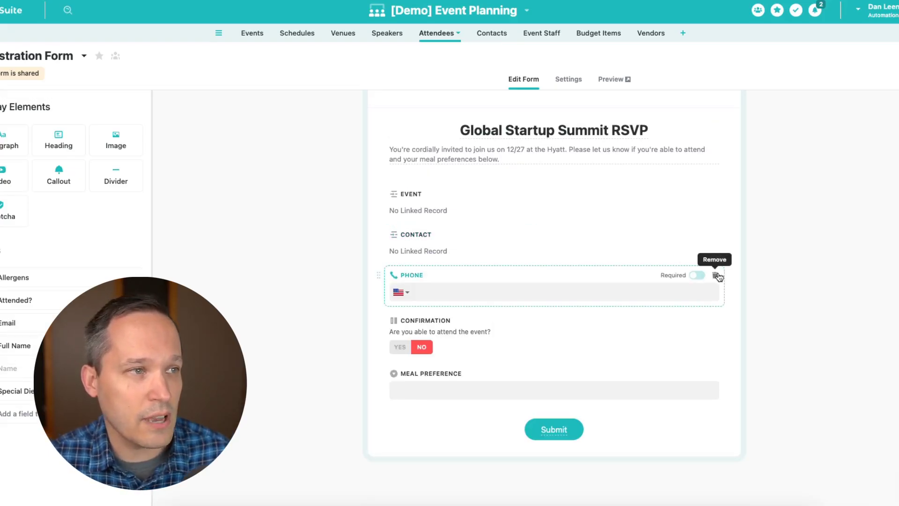
pyautogui.click(717, 276)
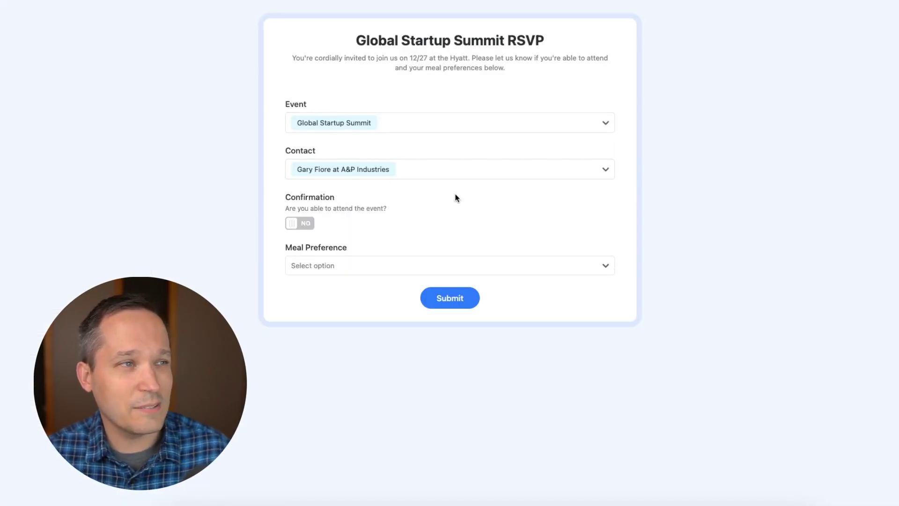
pyautogui.click(522, 173)
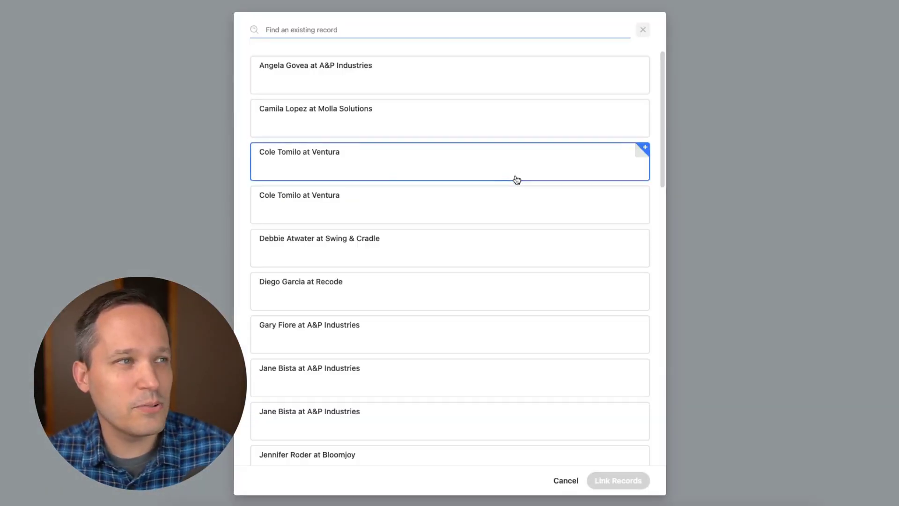
pyautogui.scroll(-4, 361, 179)
pyautogui.scroll(4, 361, 178)
pyautogui.click(821, 201)
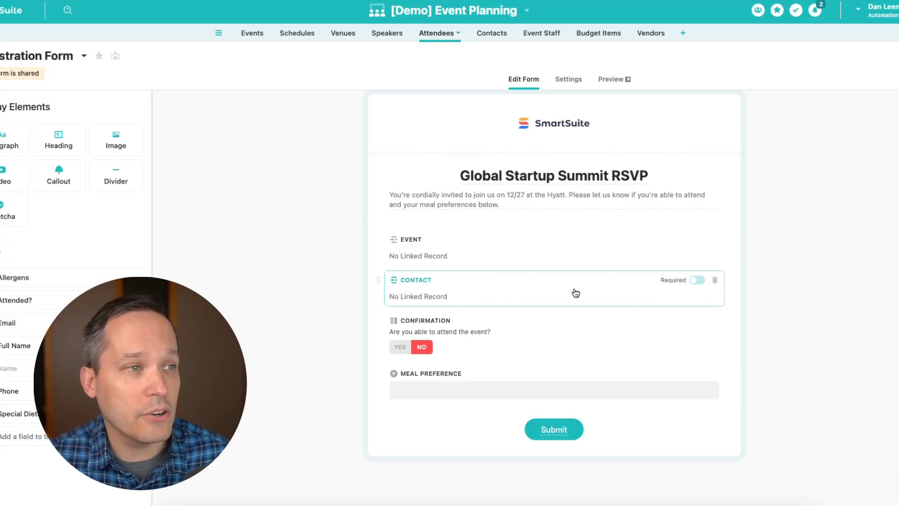
# Step: Turn on Hide Field from Users for Contact and Event, then reload the live RSVP form
pyautogui.click(576, 292)
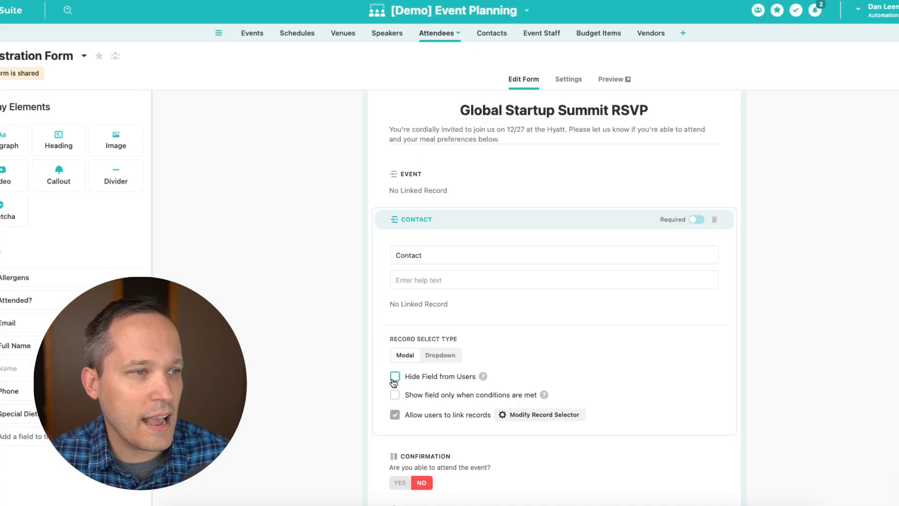
pyautogui.click(395, 377)
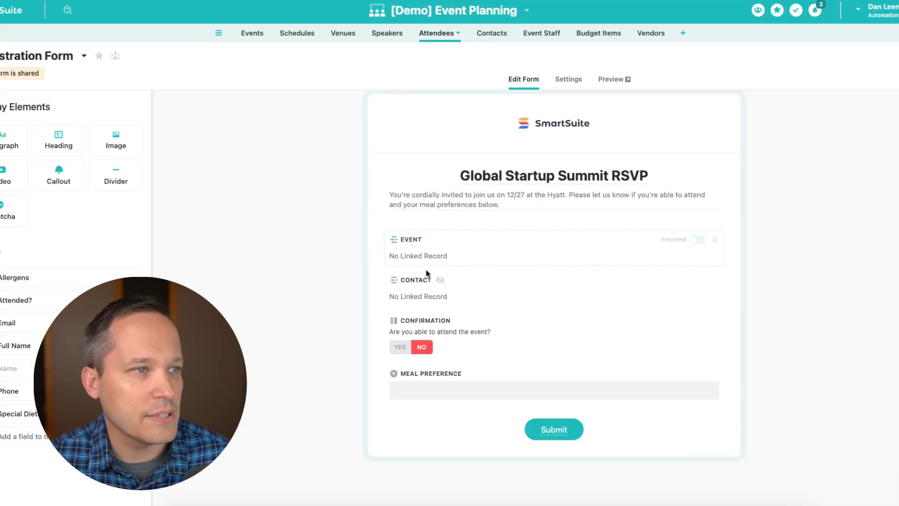
pyautogui.click(460, 233)
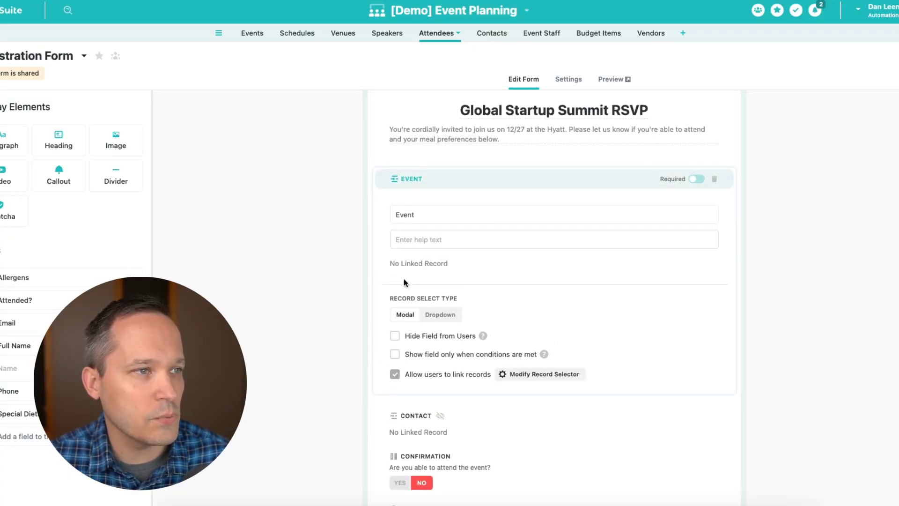
pyautogui.click(394, 335)
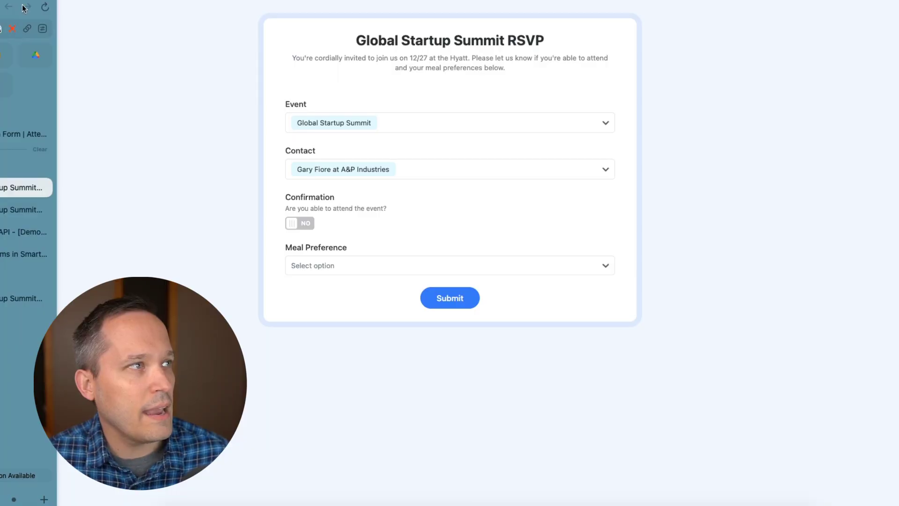
pyautogui.click(45, 7)
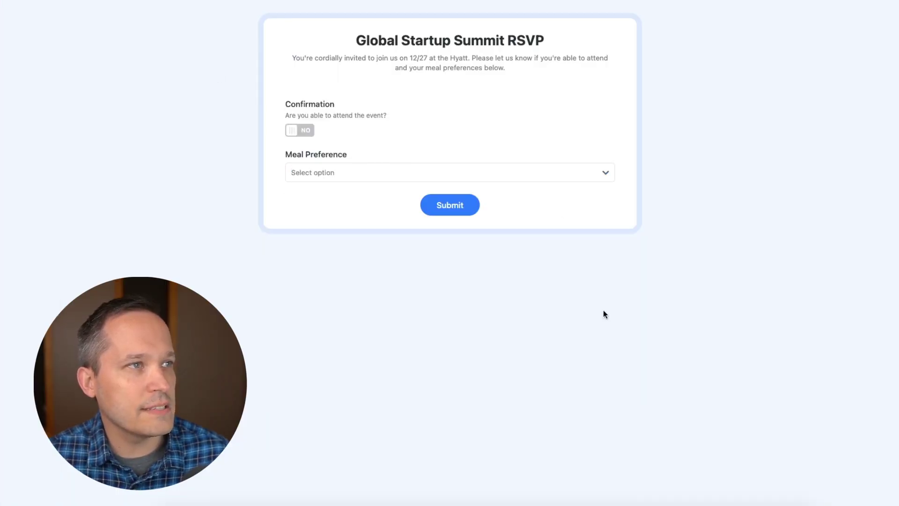